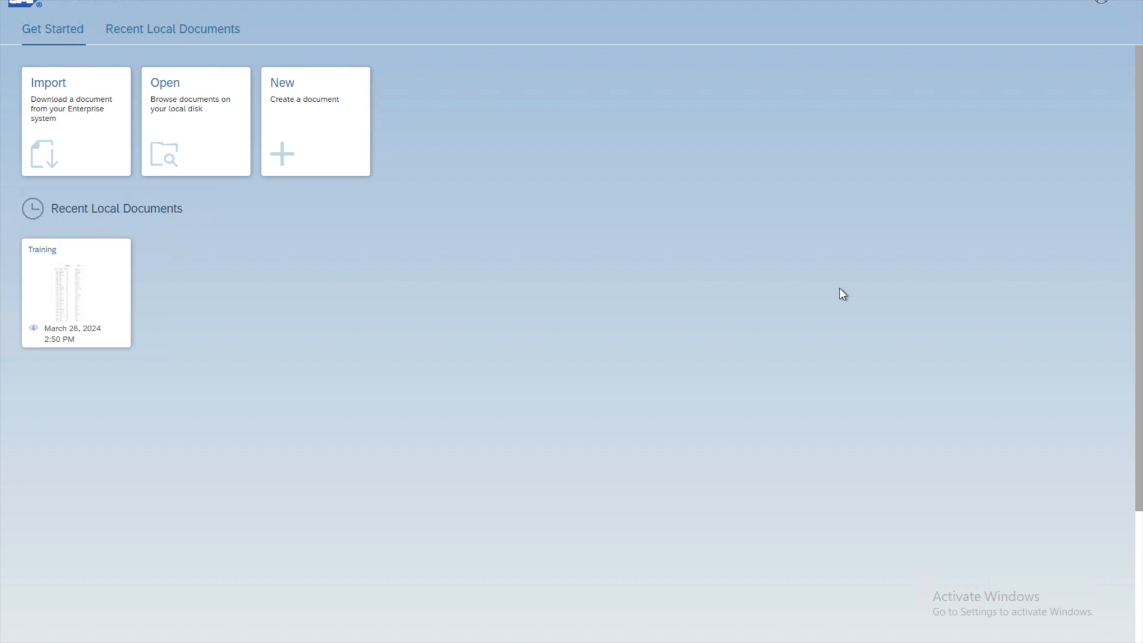
# Step: Create a new document using the 000_BODEMO2_universe_Zoom universe from the SAP BI Platform Repository as data source
pyautogui.click(330, 134)
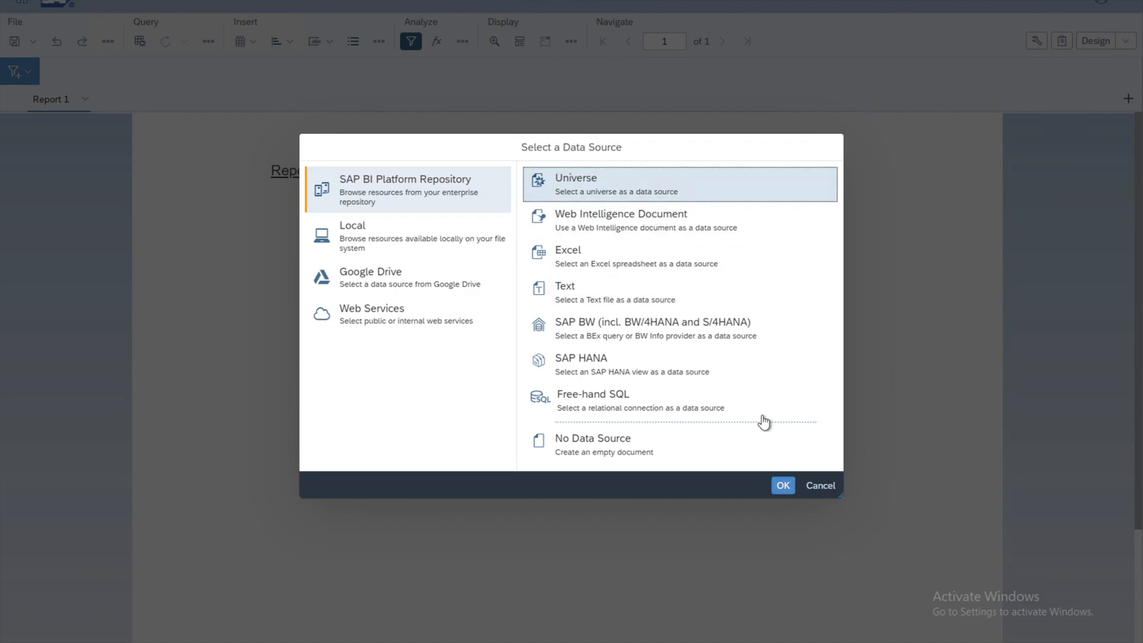
pyautogui.click(783, 486)
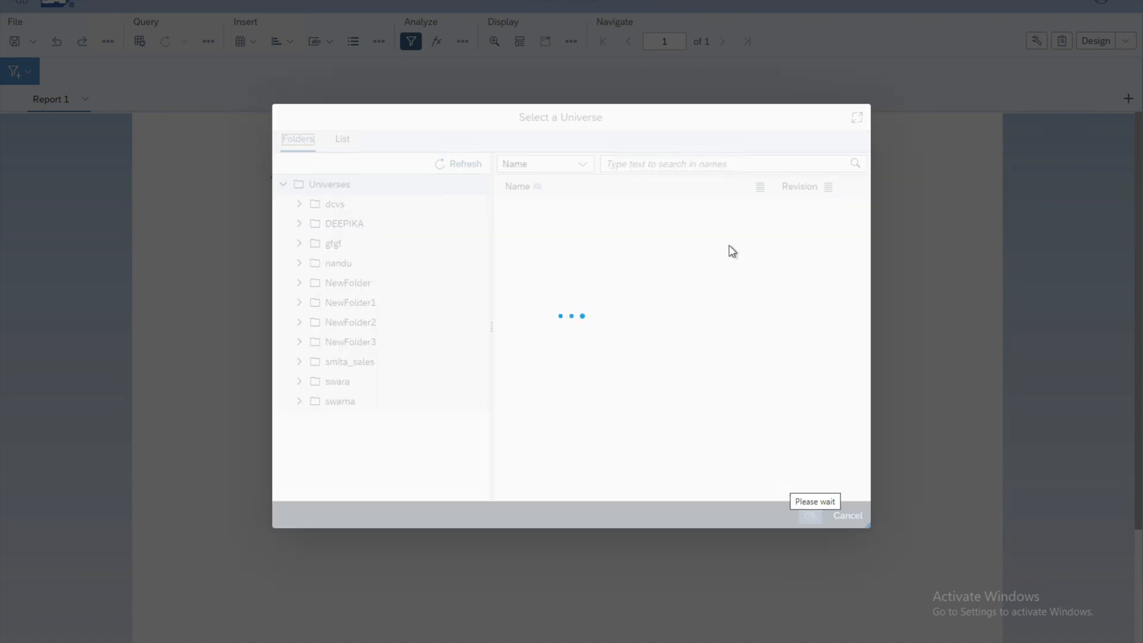
pyautogui.click(614, 213)
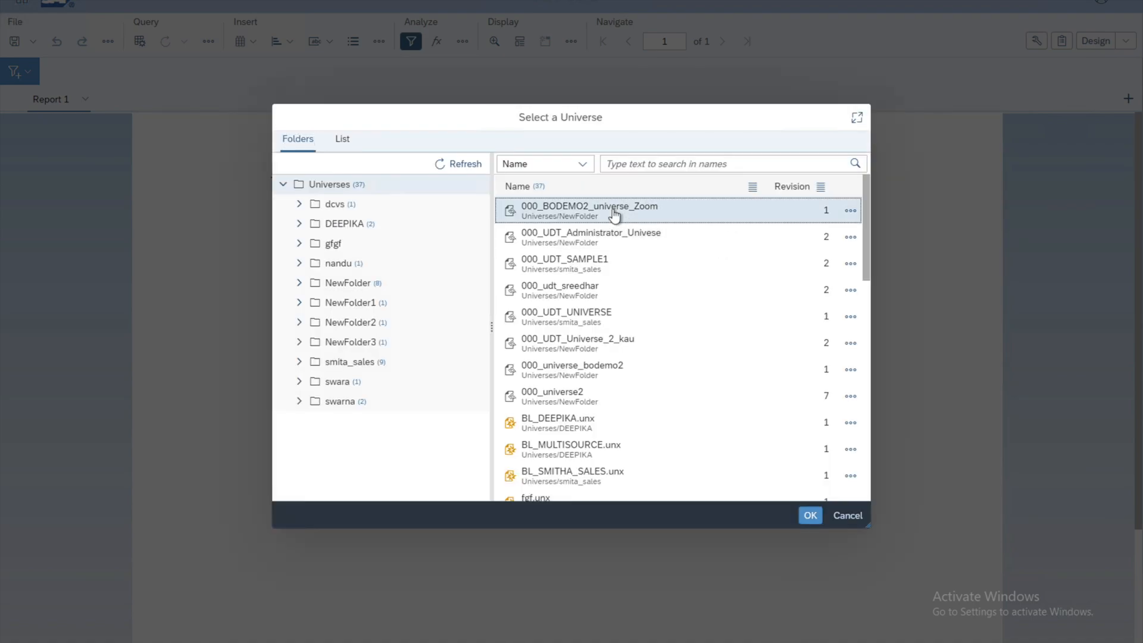
pyautogui.click(809, 516)
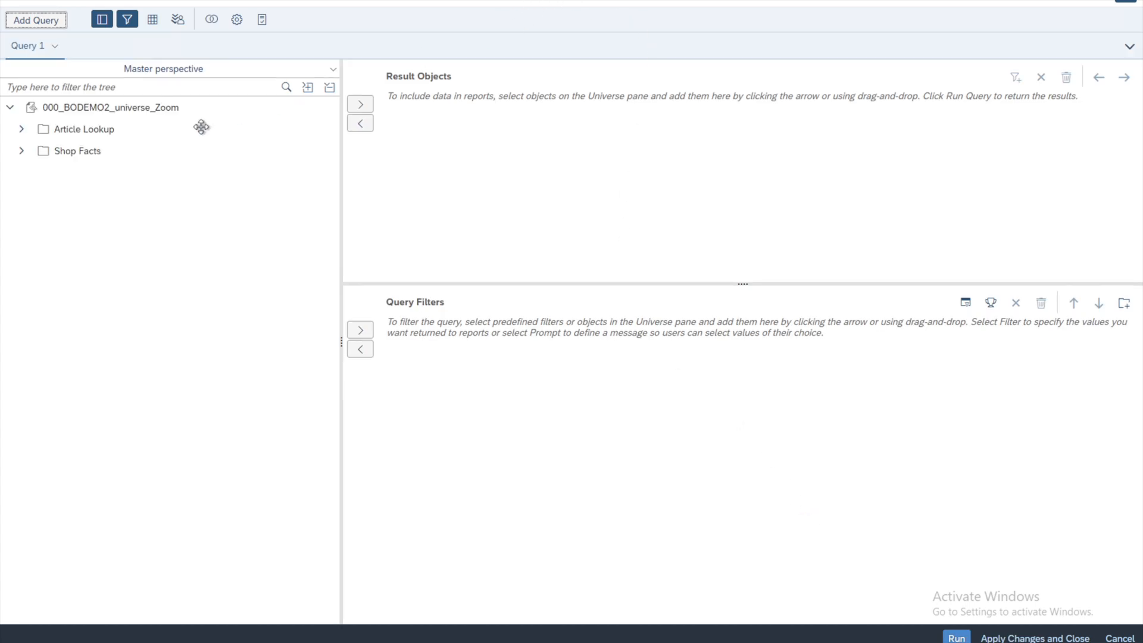
# Step: Add Article Id, Article Label, Category and Sale Price from Article Lookup to the result objects and run the query
pyautogui.click(20, 129)
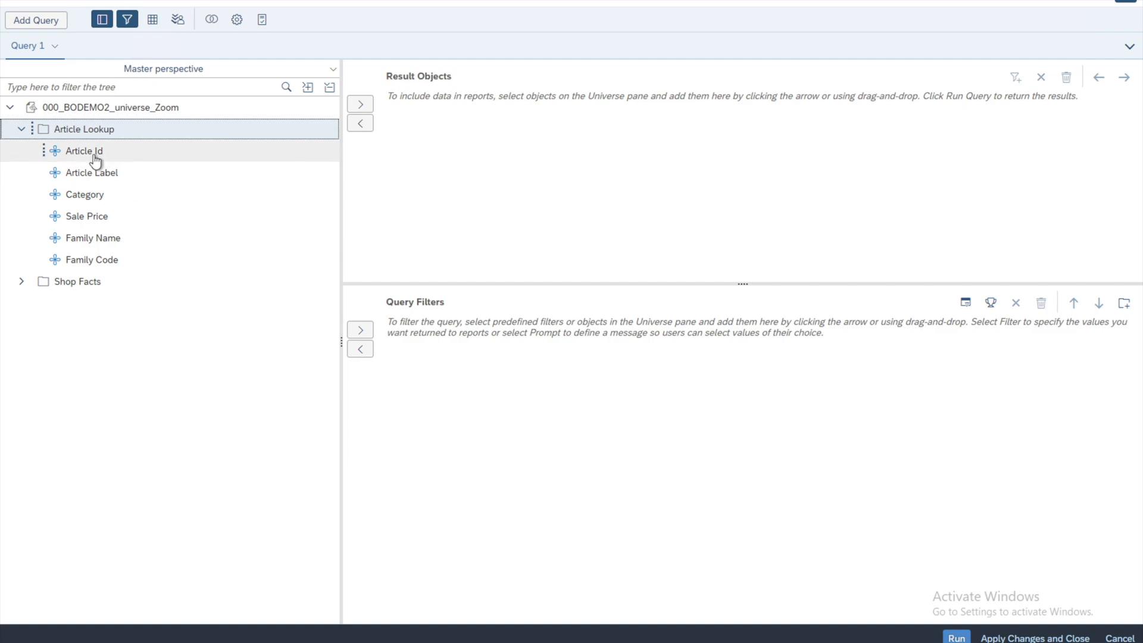
pyautogui.moveTo(96, 161)
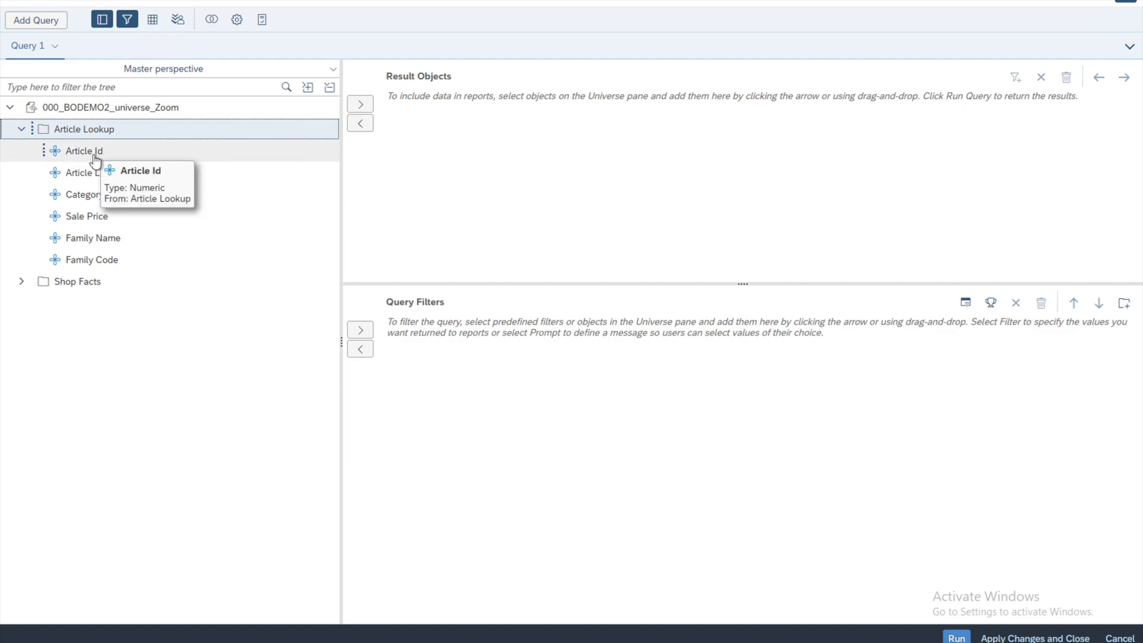
pyautogui.doubleClick(94, 156)
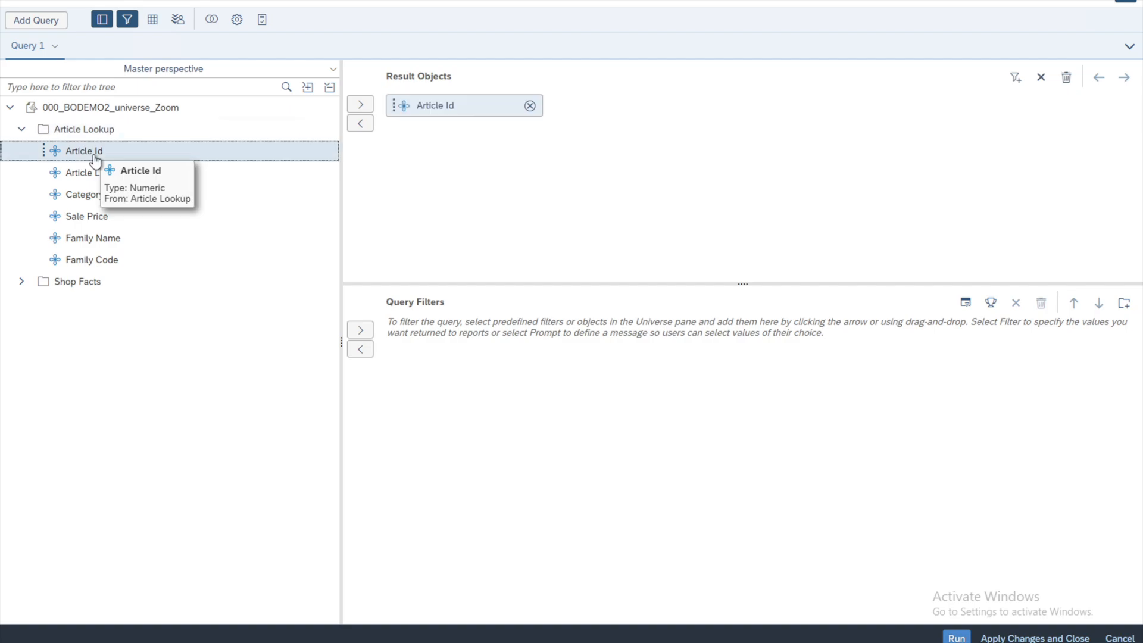
pyautogui.doubleClick(97, 178)
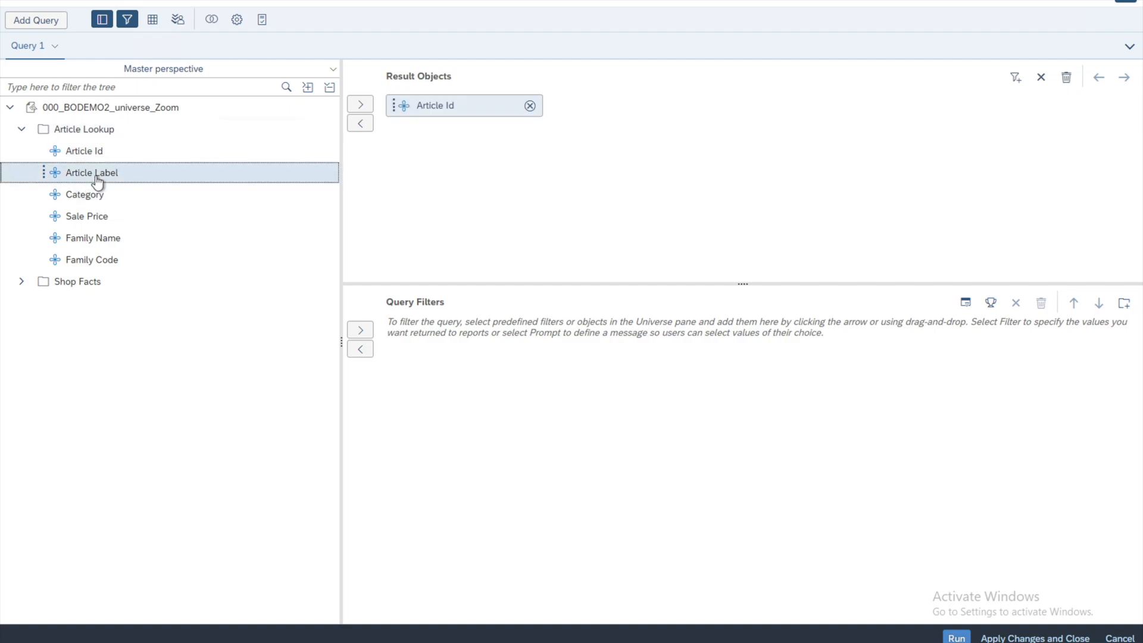
pyautogui.doubleClick(94, 199)
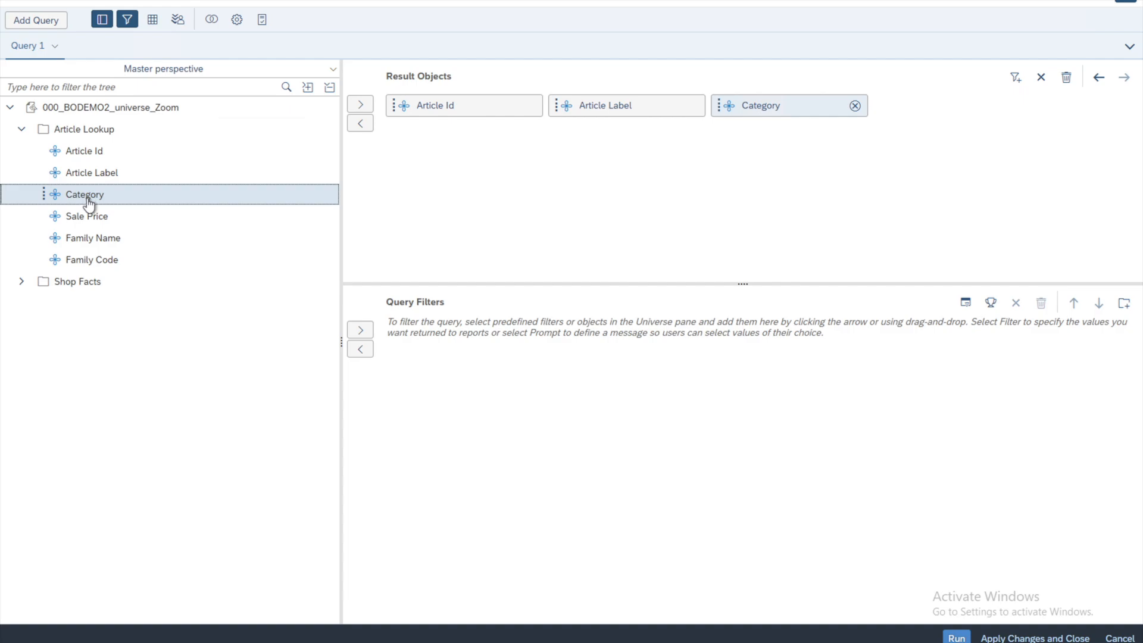
pyautogui.doubleClick(95, 222)
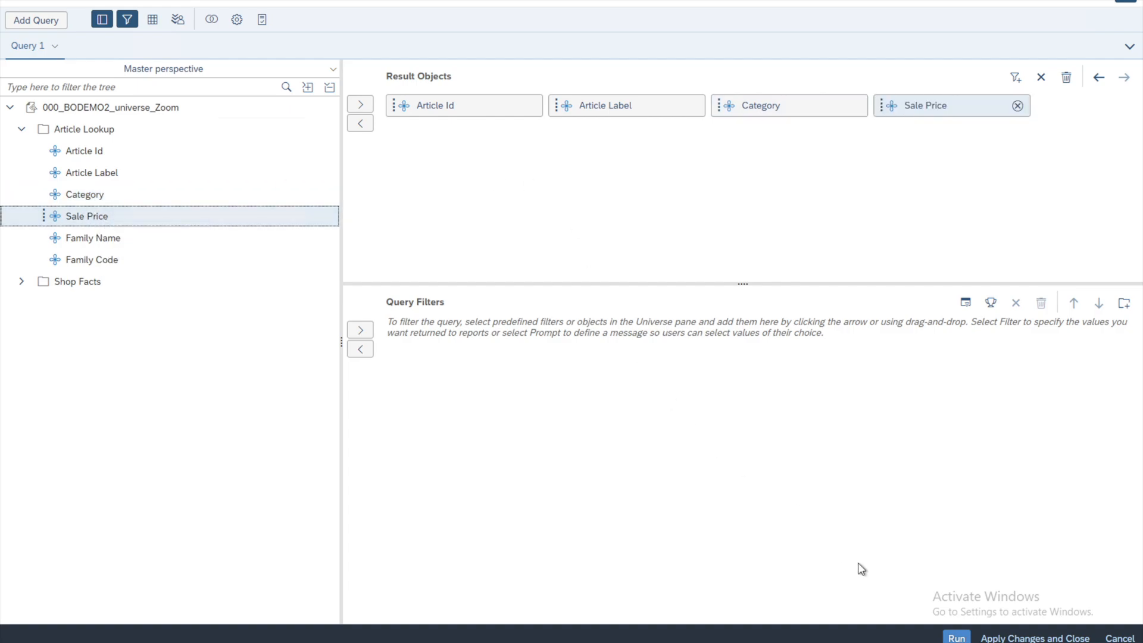
pyautogui.click(957, 638)
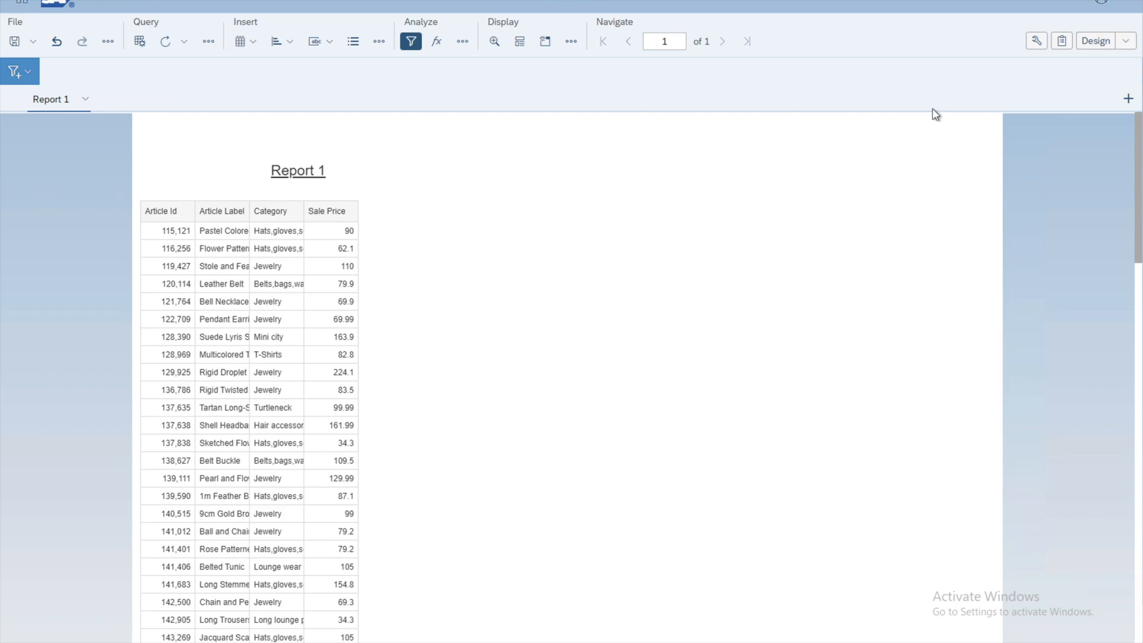
# Step: Show the report building tools and the list of available document objects beside the report
pyautogui.click(1035, 43)
pyautogui.click(1064, 43)
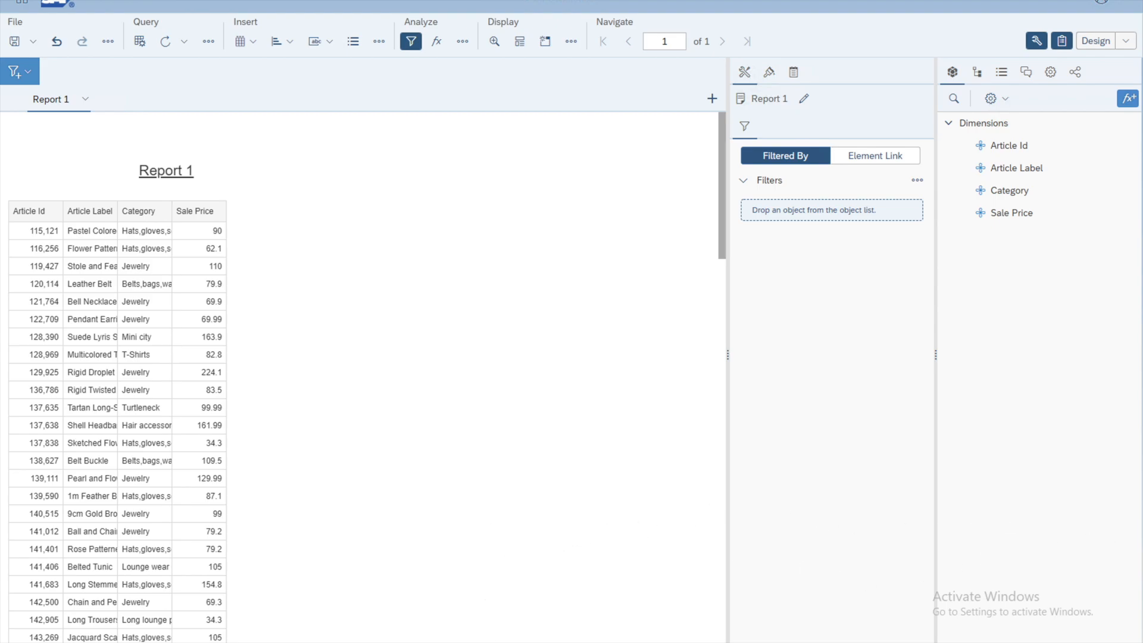
pyautogui.moveTo(465, 642); pyautogui.dragTo(431, 642)
# Step: Rename Report 1 as Articles Sales Report
pyautogui.click(85, 99)
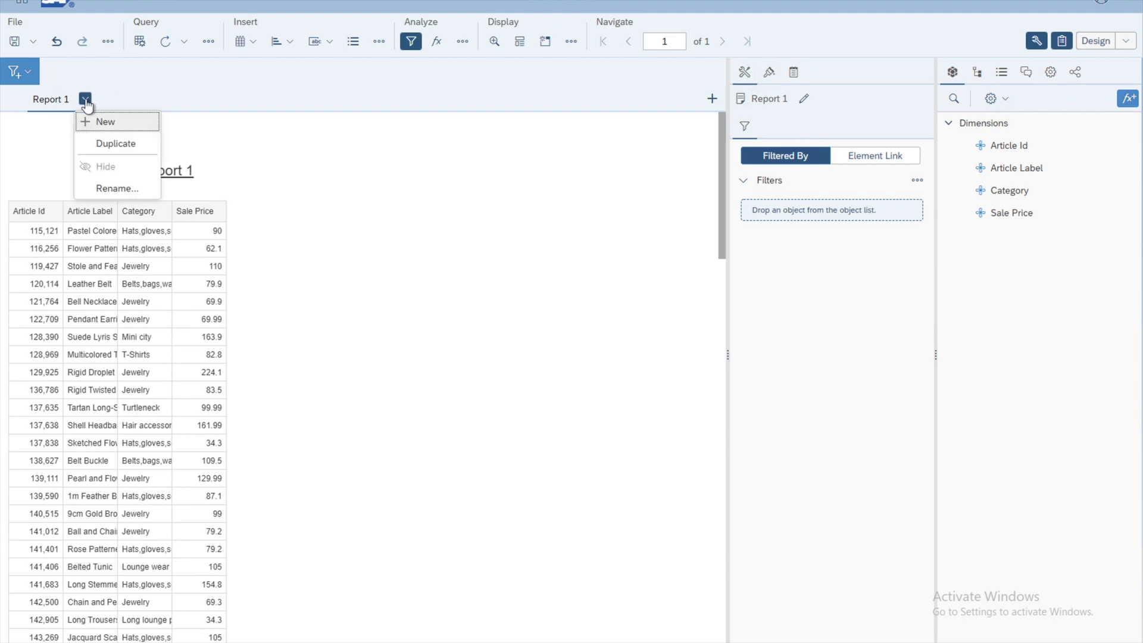
pyautogui.click(109, 189)
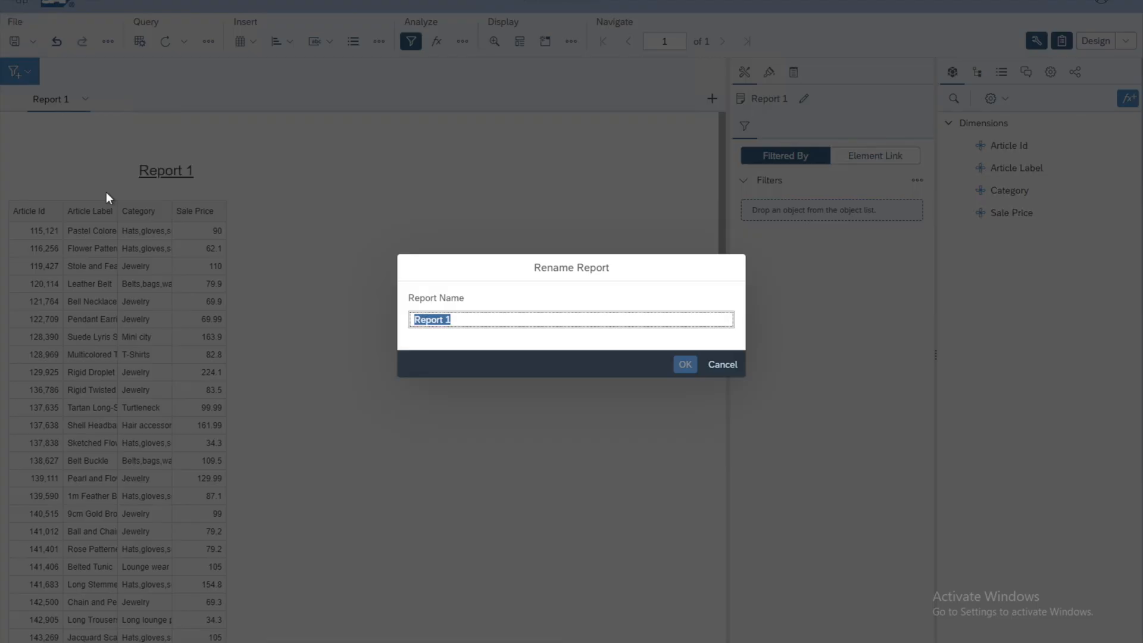
pyautogui.write('Article')
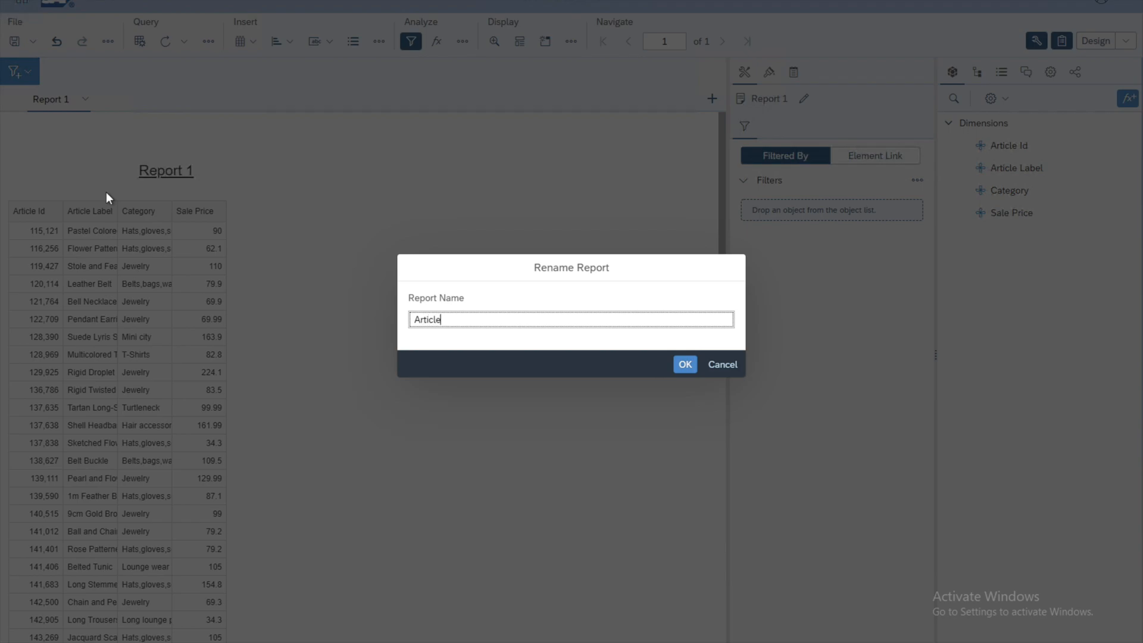
pyautogui.write('s Re')
pyautogui.press('BackSpace')
pyautogui.write('Sales Report')
pyautogui.click(684, 365)
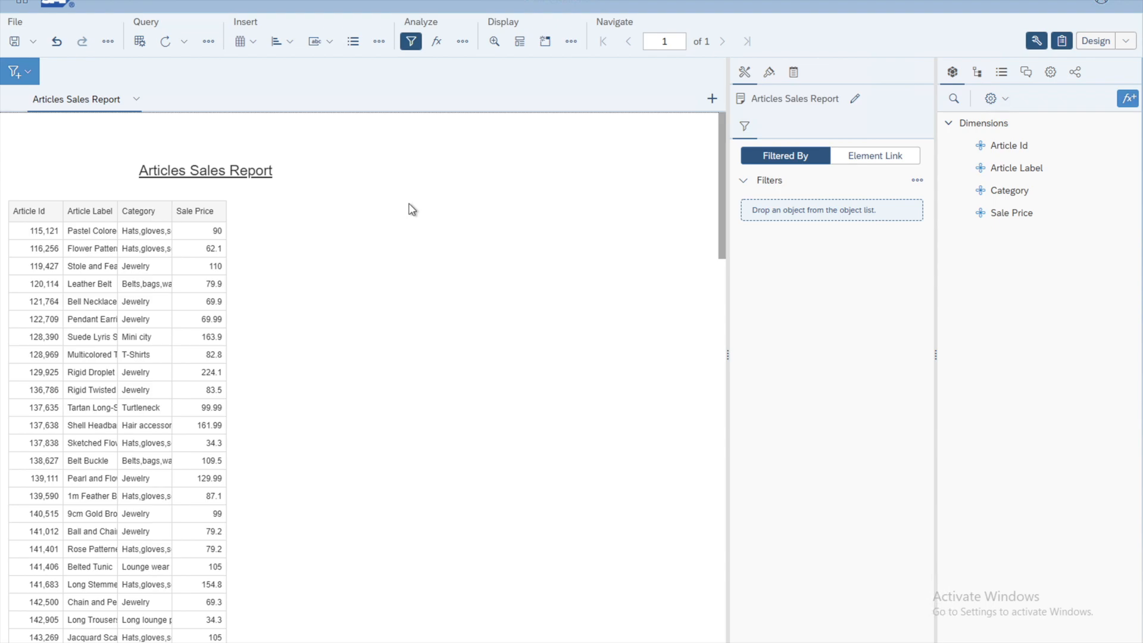
# Step: Add a second report to the document and create another query on the 000_BODEMO2_universe_Zoom universe
pyautogui.click(712, 99)
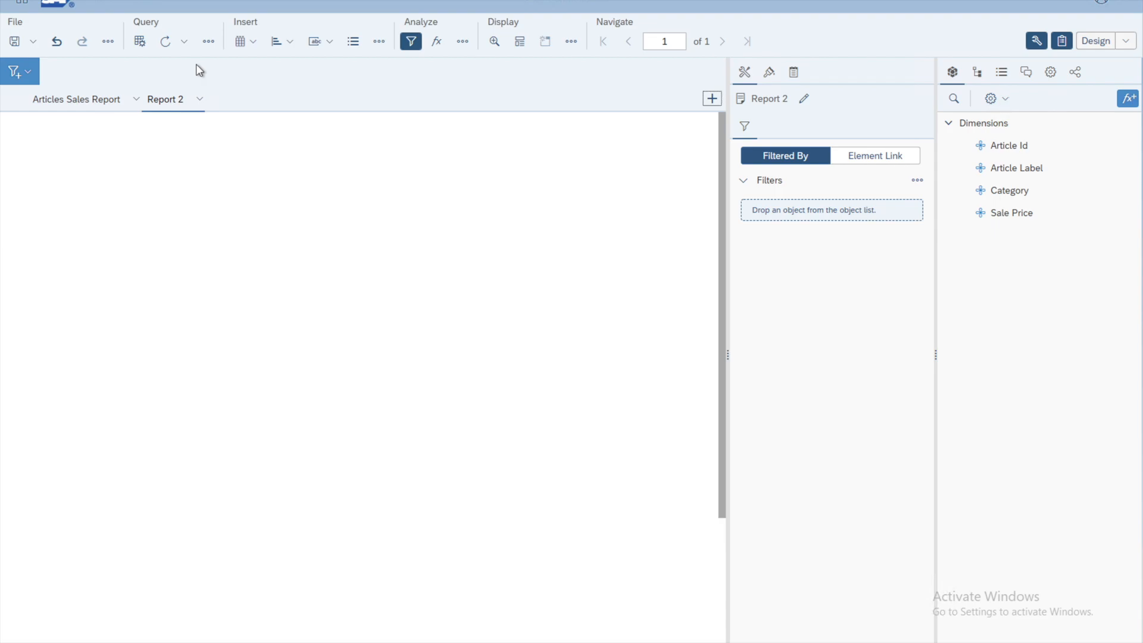
pyautogui.click(141, 41)
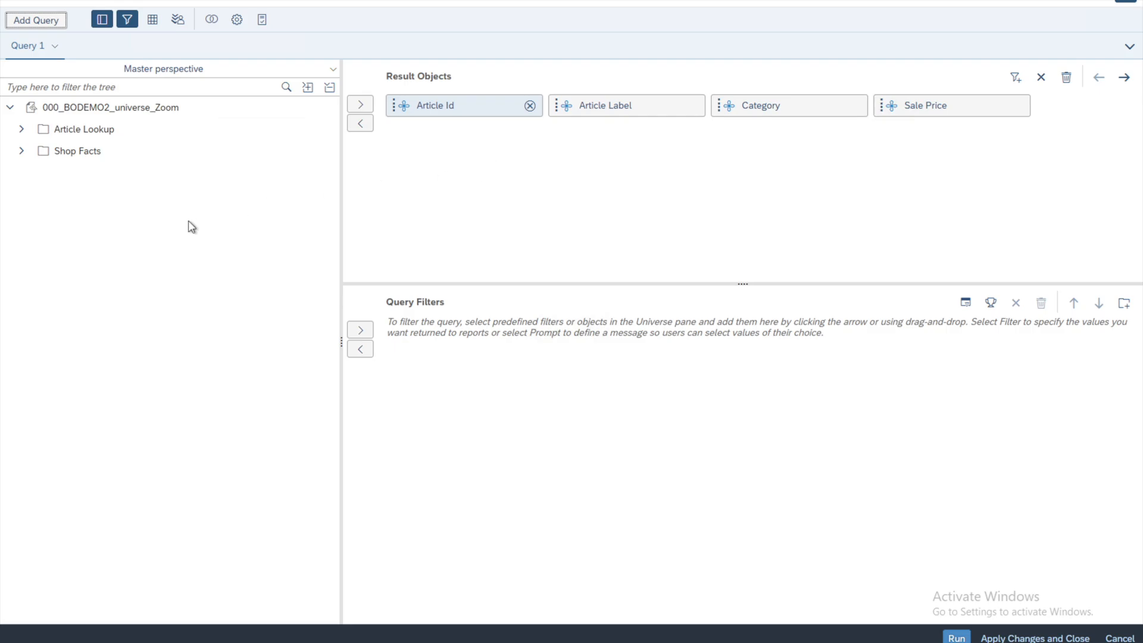
pyautogui.click(48, 23)
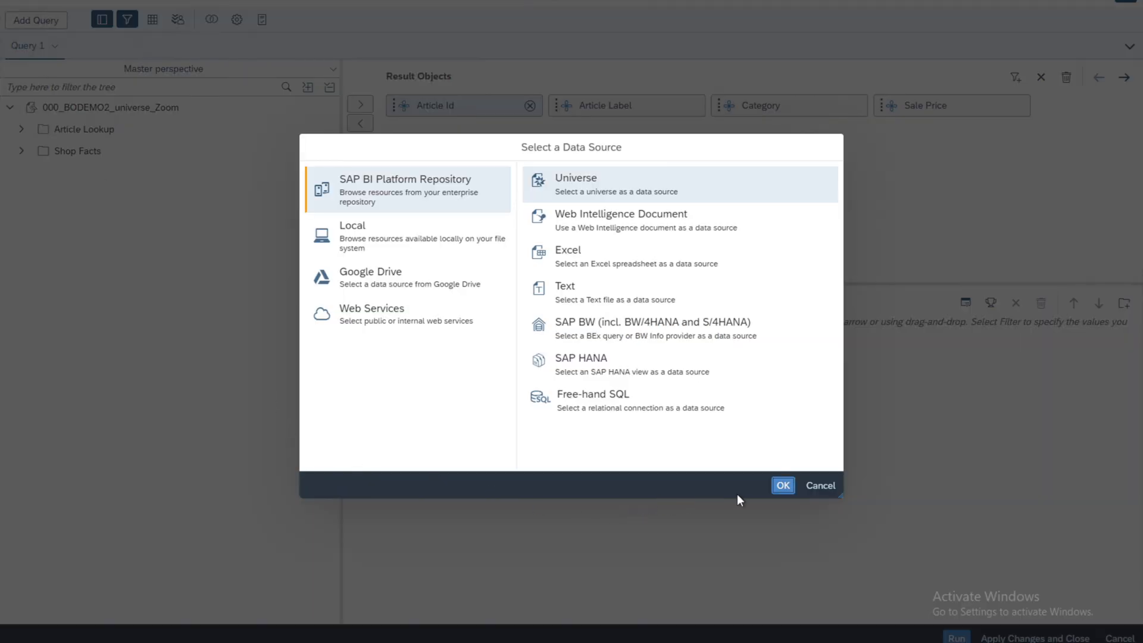
pyautogui.click(774, 487)
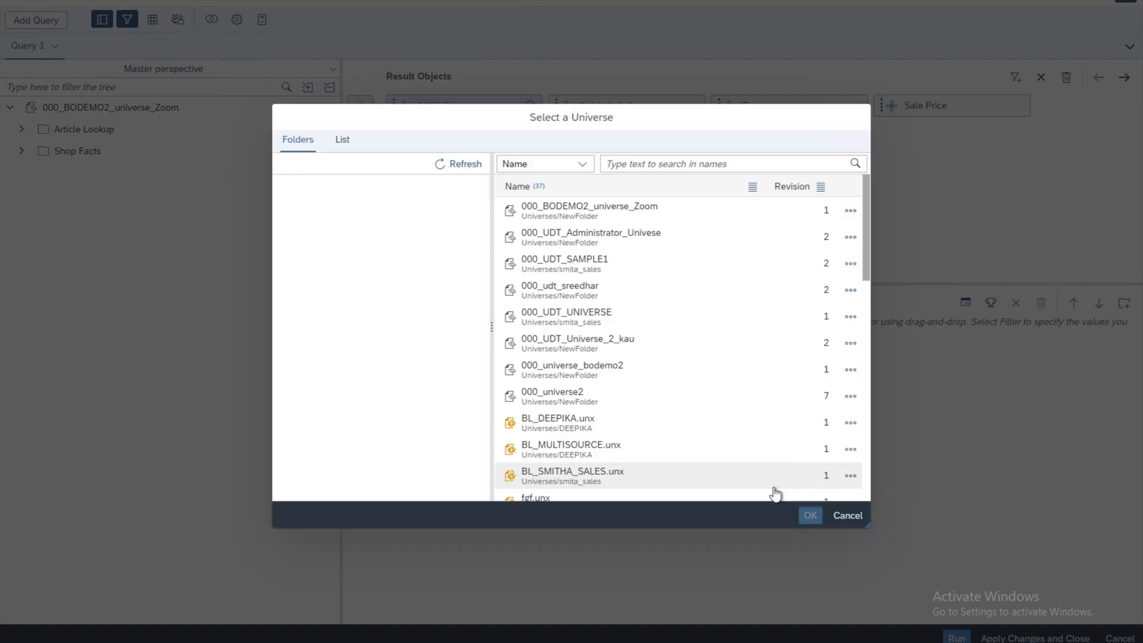
pyautogui.click(622, 213)
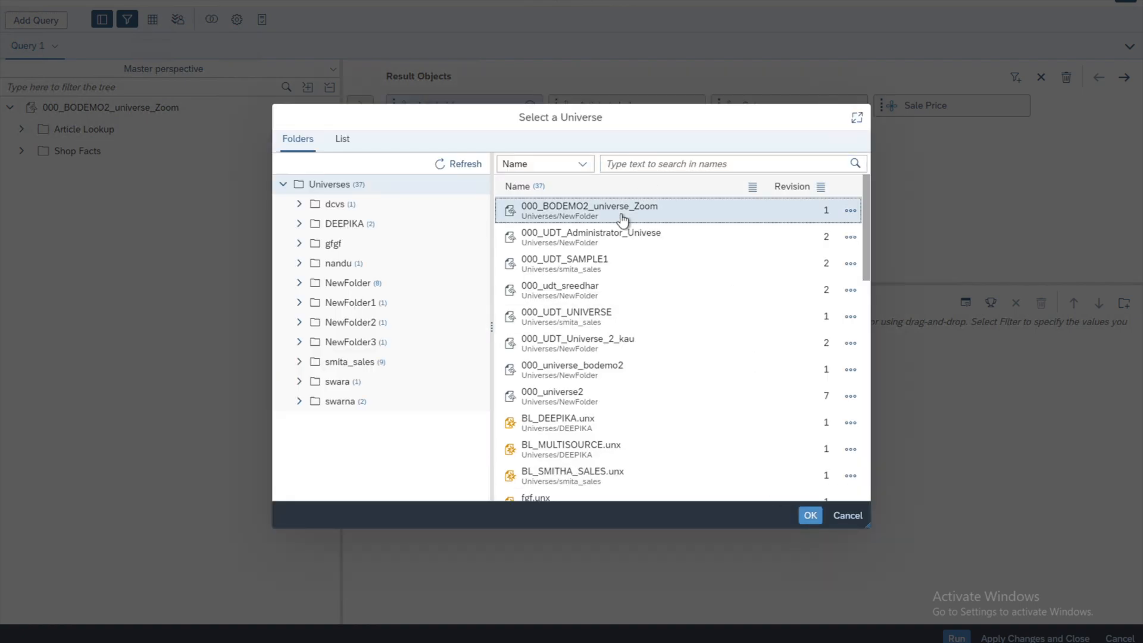
pyautogui.click(811, 515)
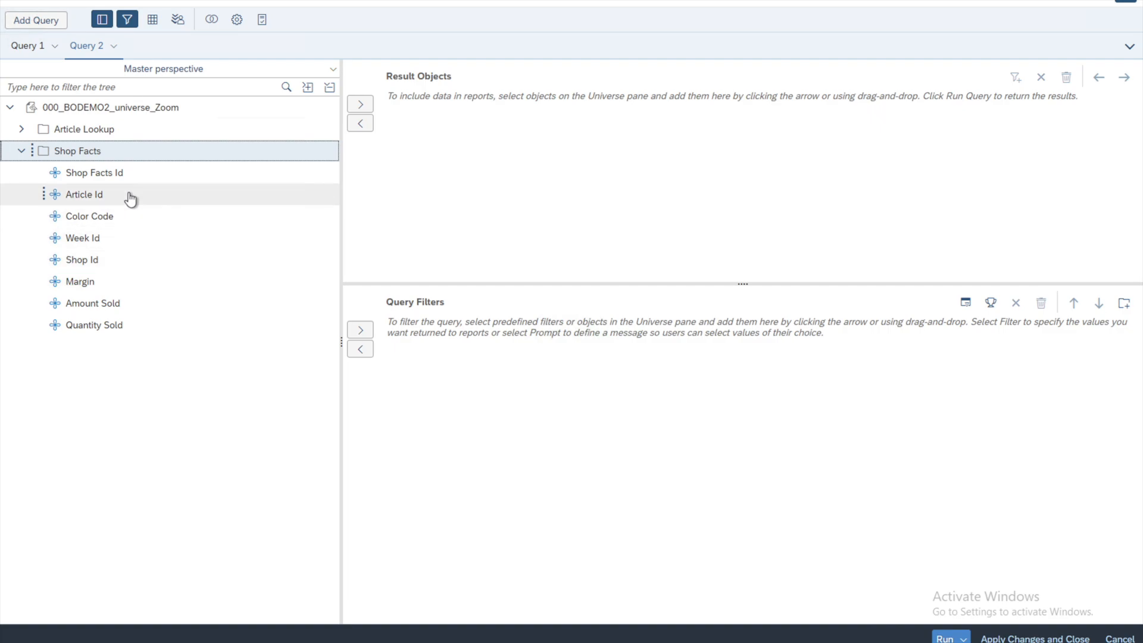
# Step: Add Article Id, Color Code, Amount Sold and Quantity Sold from Shop Facts to the second query's result objects
pyautogui.doubleClick(92, 198)
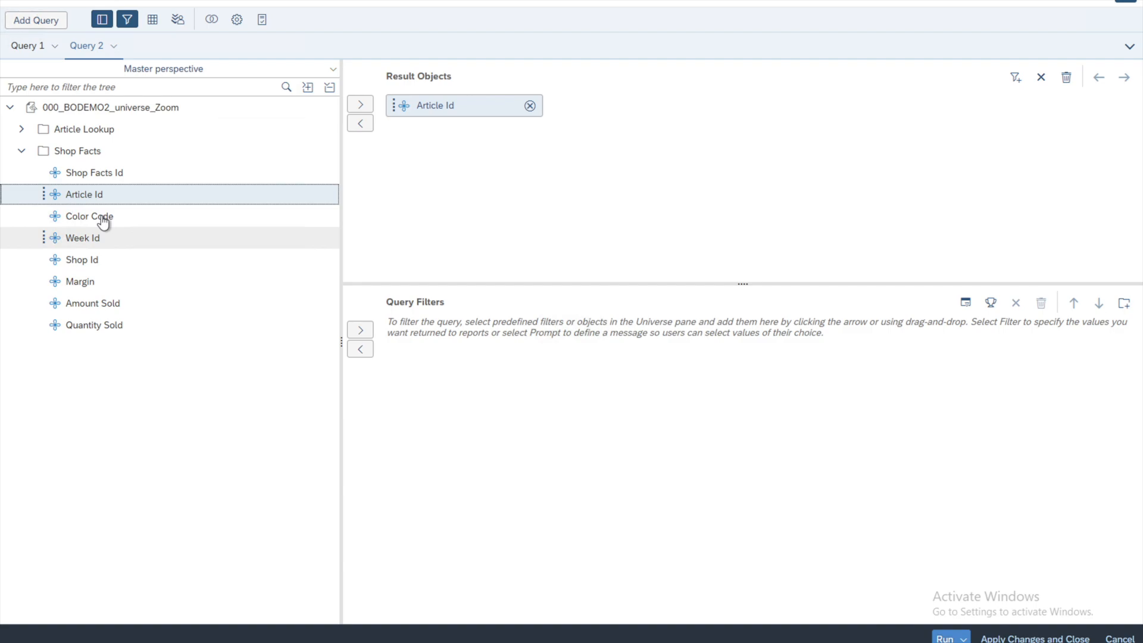
pyautogui.click(103, 219)
pyautogui.doubleClick(103, 221)
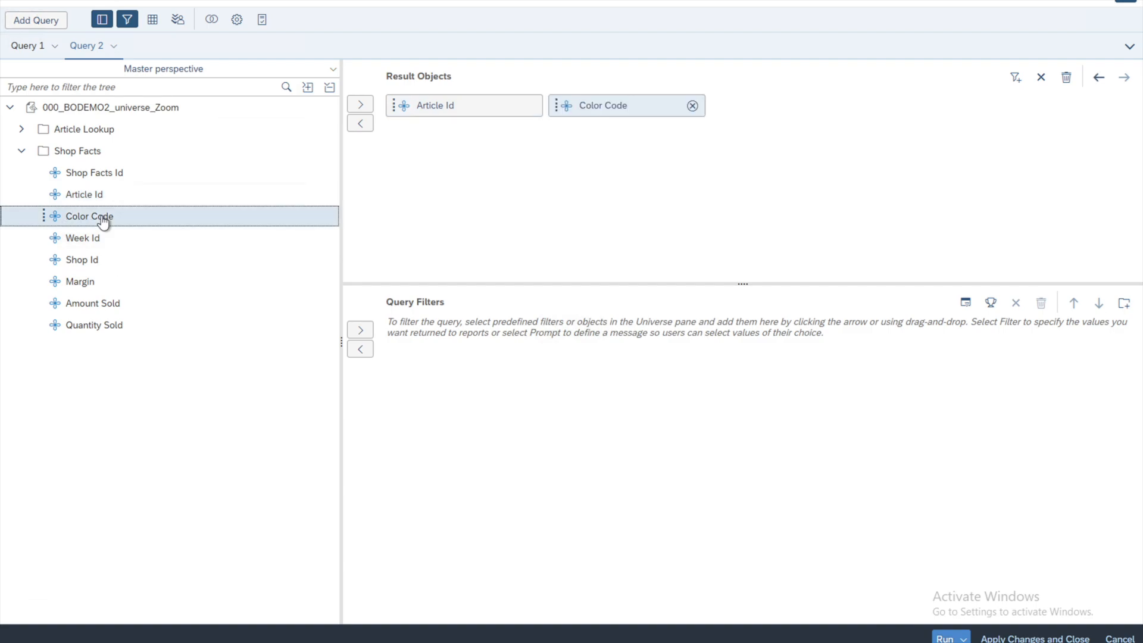
pyautogui.doubleClick(110, 306)
pyautogui.doubleClick(112, 327)
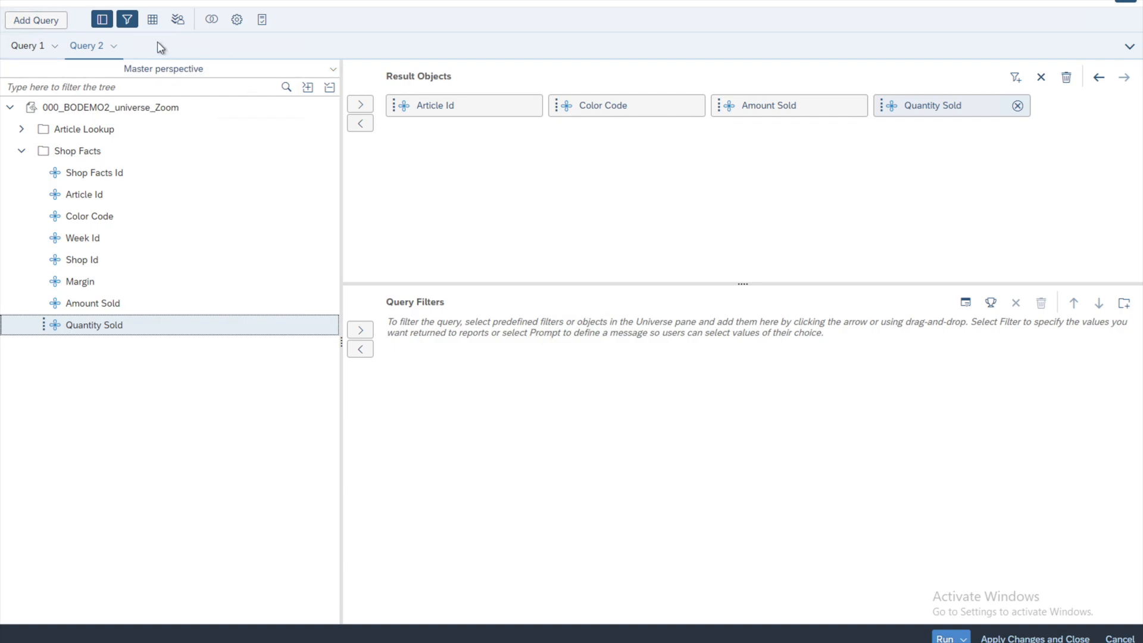
# Step: Rename Query 2 as Report2 Query
pyautogui.click(115, 47)
pyautogui.click(126, 63)
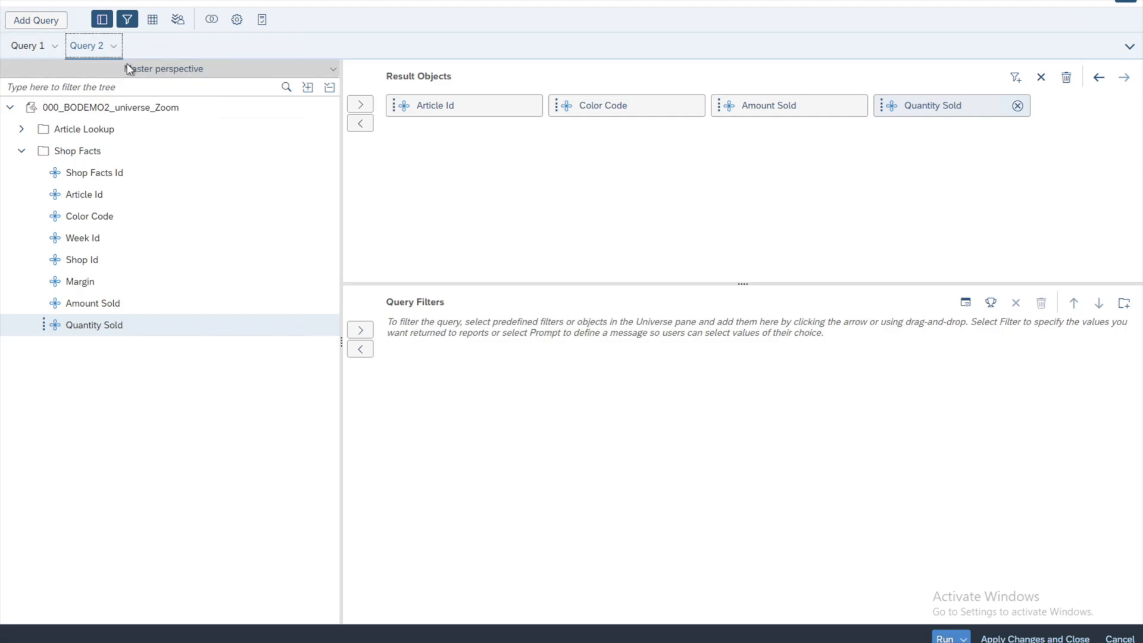
pyautogui.write('Report')
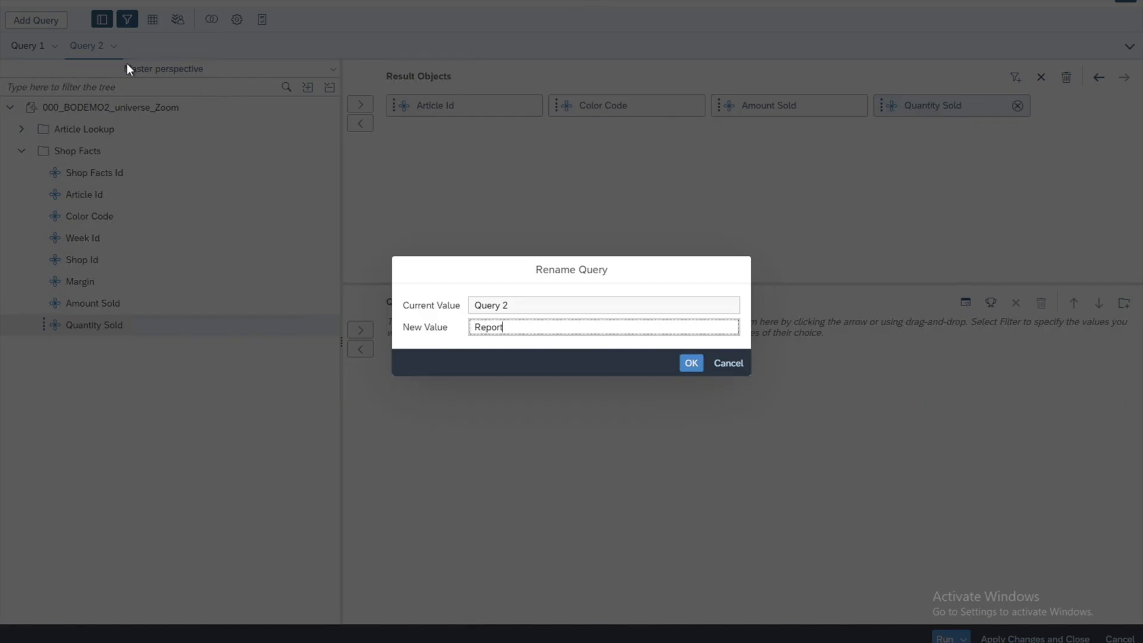
pyautogui.write('2 Query')
pyautogui.click(691, 364)
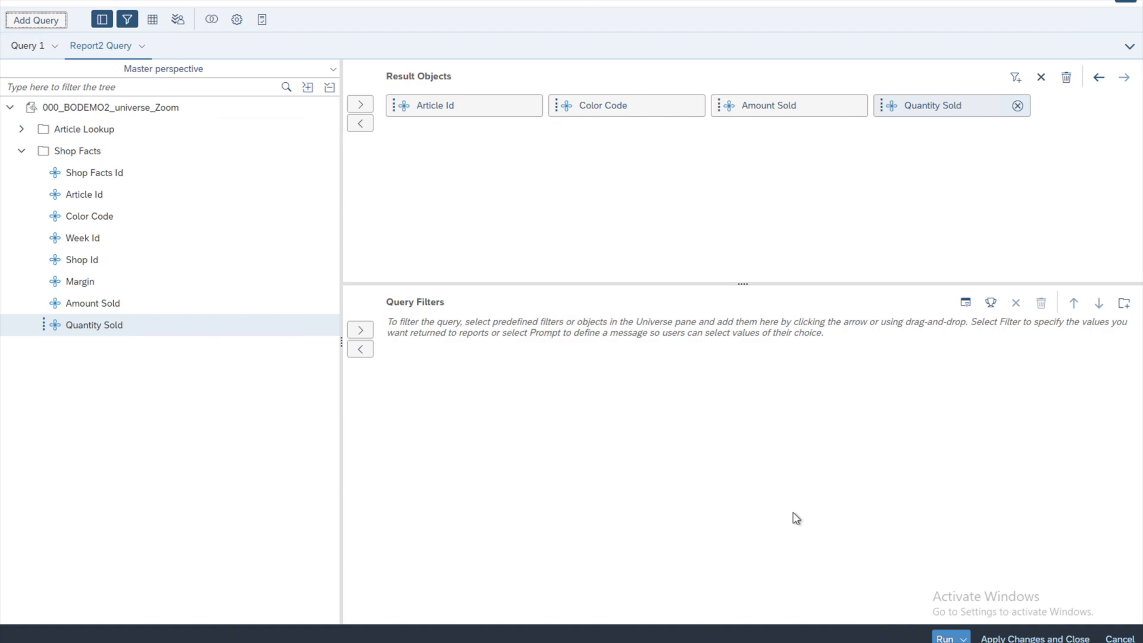
# Step: Run the queries and include the new result objects in the document without generating a table
pyautogui.click(945, 638)
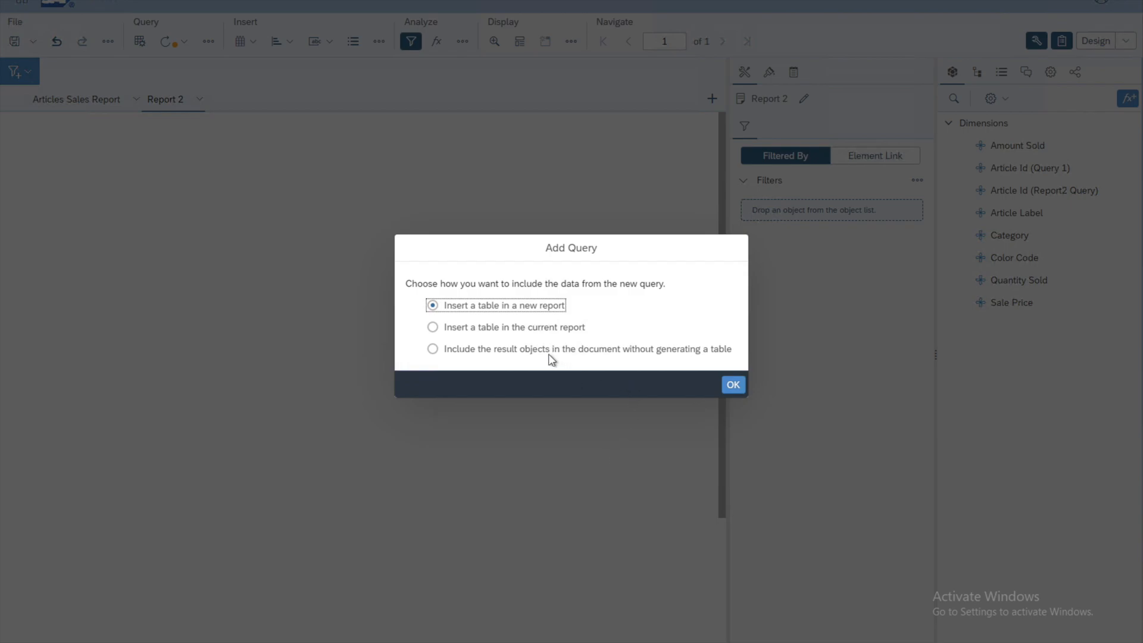
pyautogui.click(433, 350)
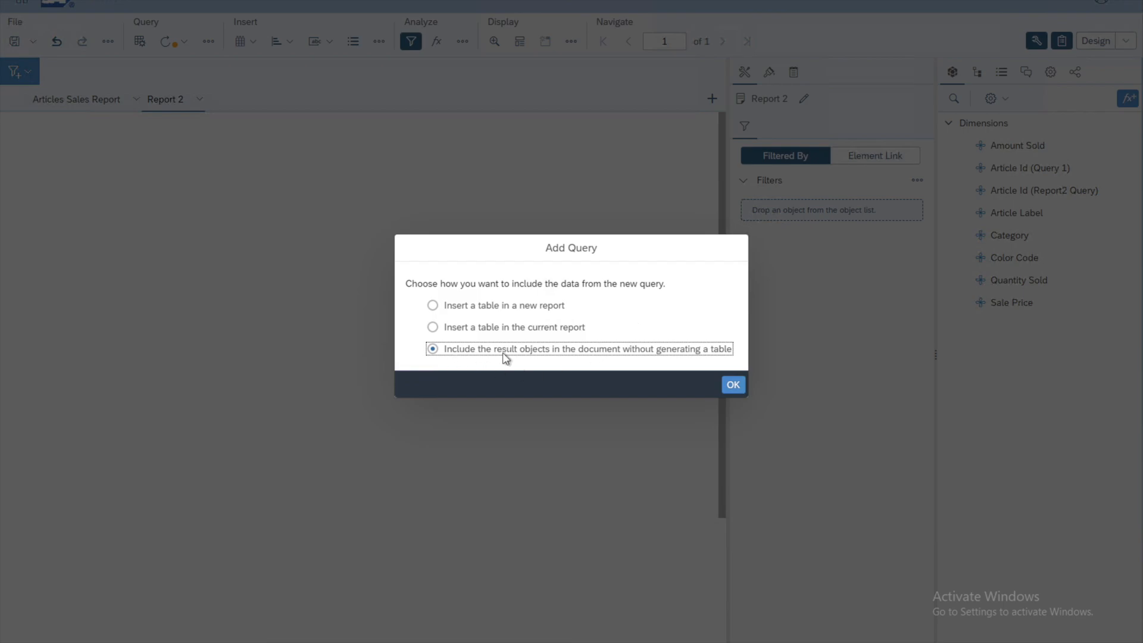
pyautogui.click(731, 386)
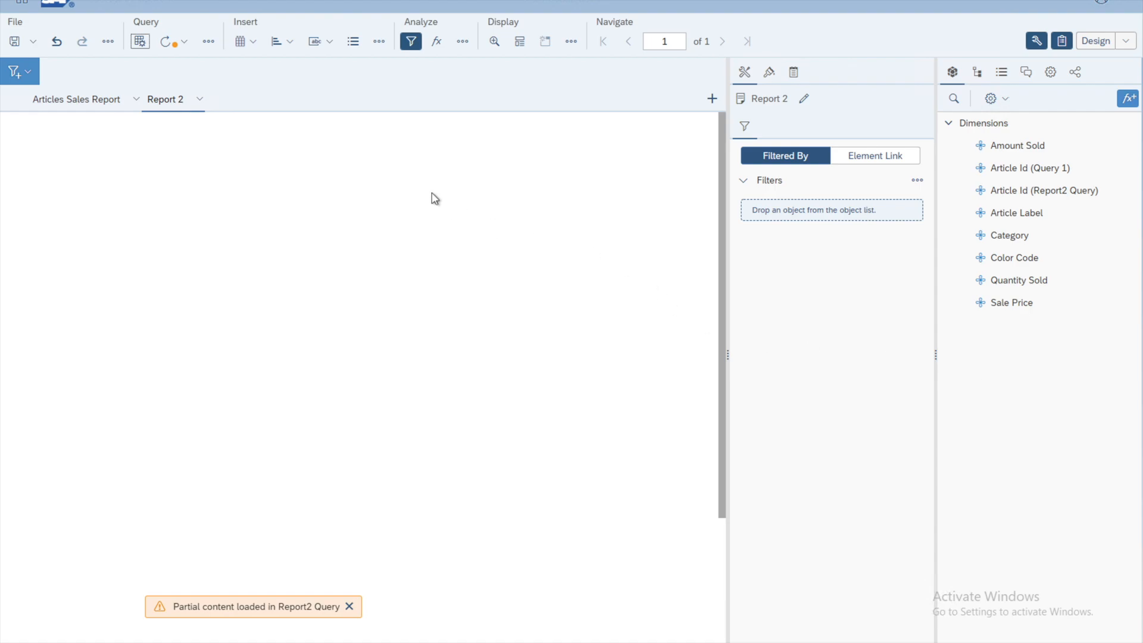
# Step: Insert an empty two-column table near the upper-left corner of the Report 2 page
pyautogui.click(255, 44)
pyautogui.click(265, 64)
pyautogui.click(37, 182)
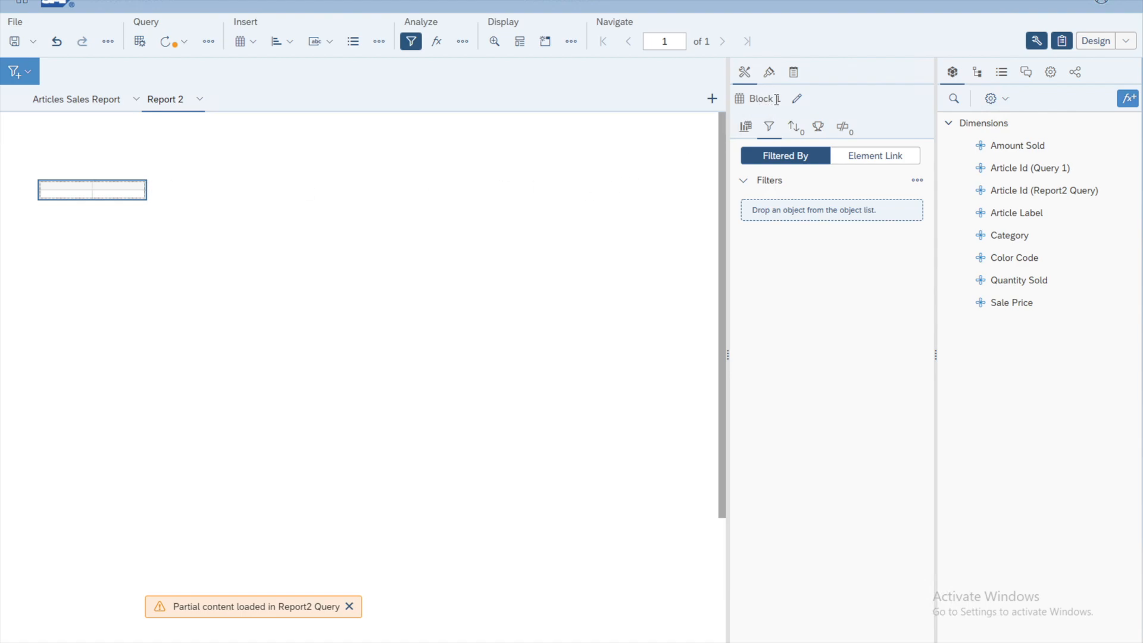
# Step: Rename the inserted table block as Table 1
pyautogui.click(797, 99)
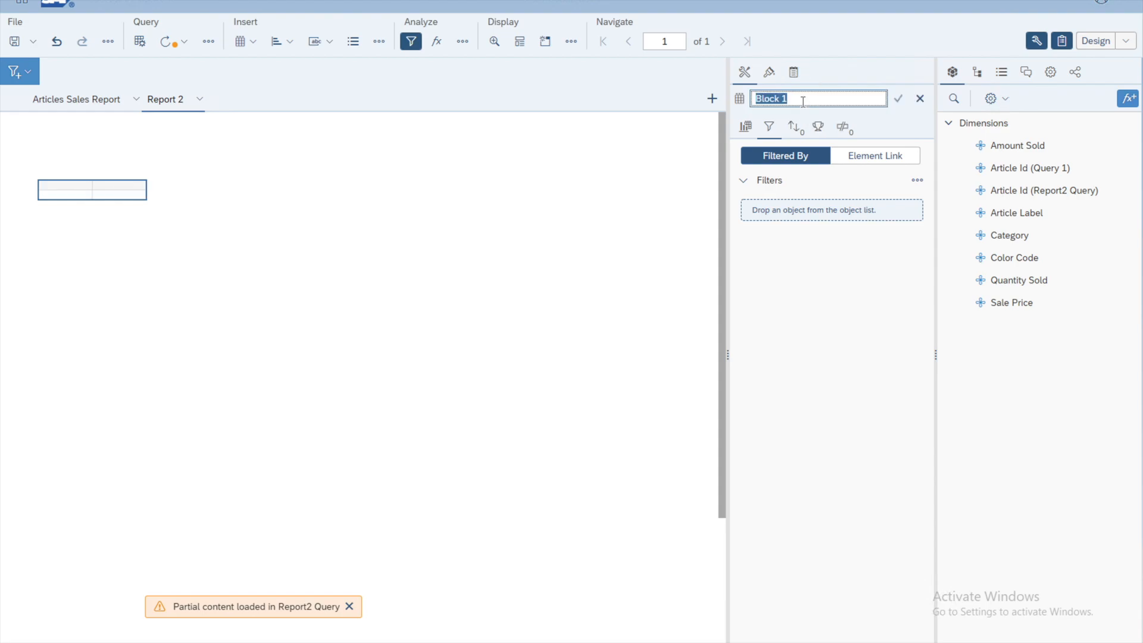
pyautogui.write('Table 1')
pyautogui.click(899, 99)
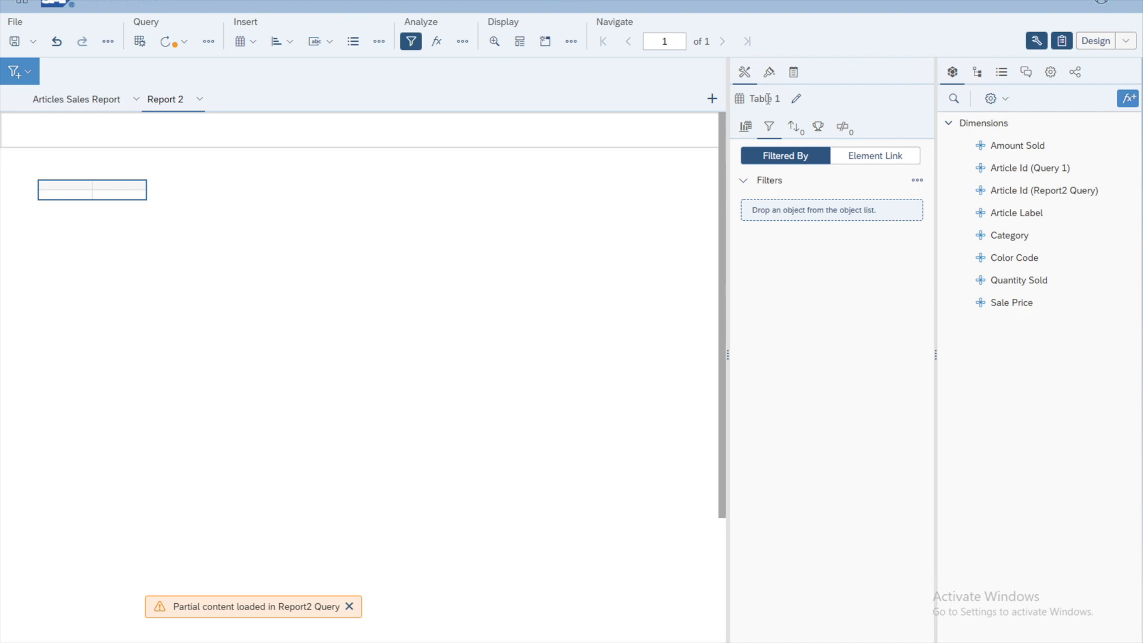
# Step: Assign Article Id (Report2 Query), Color Code, Quantity Sold and Amount Sold, in that order, as the columns of Table 1
pyautogui.click(746, 128)
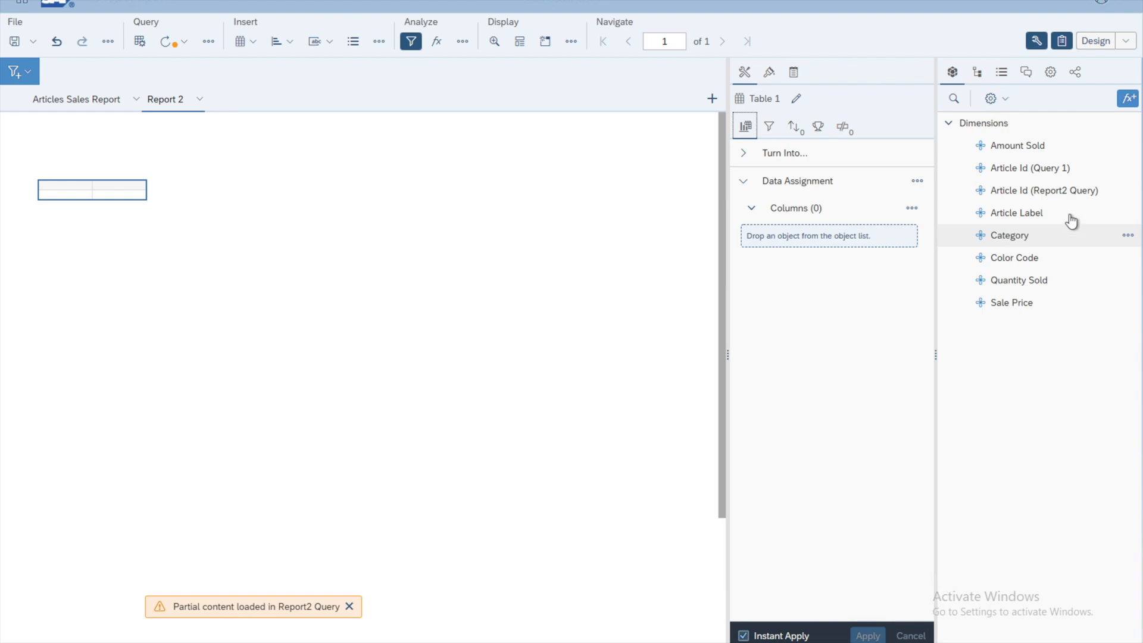
pyautogui.click(1030, 194)
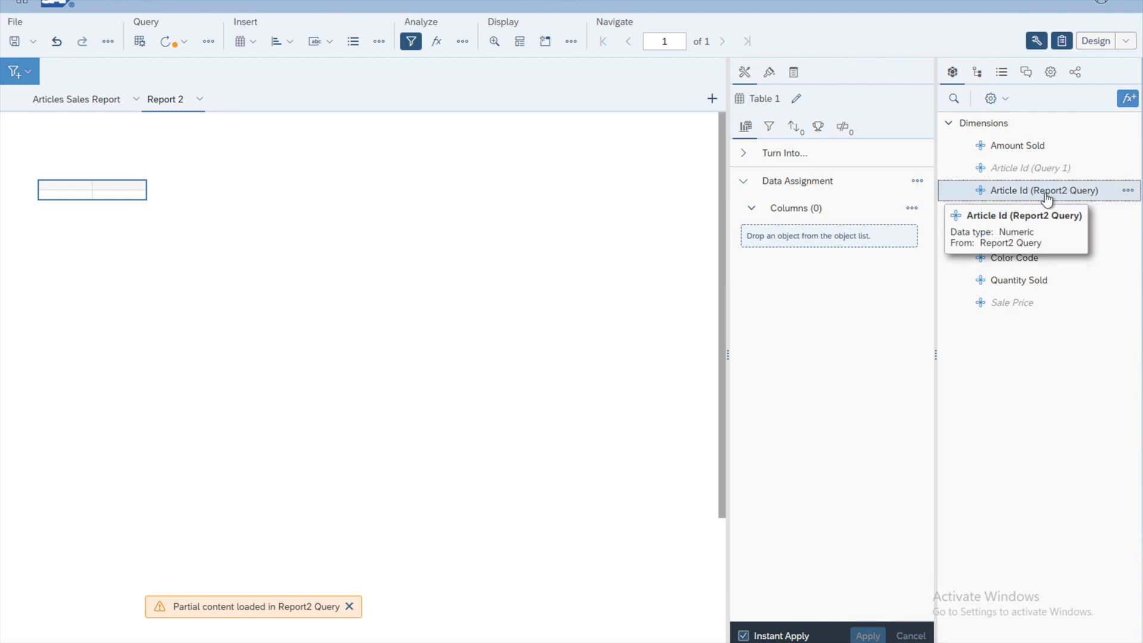
pyautogui.moveTo(1043, 197); pyautogui.dragTo(857, 245)
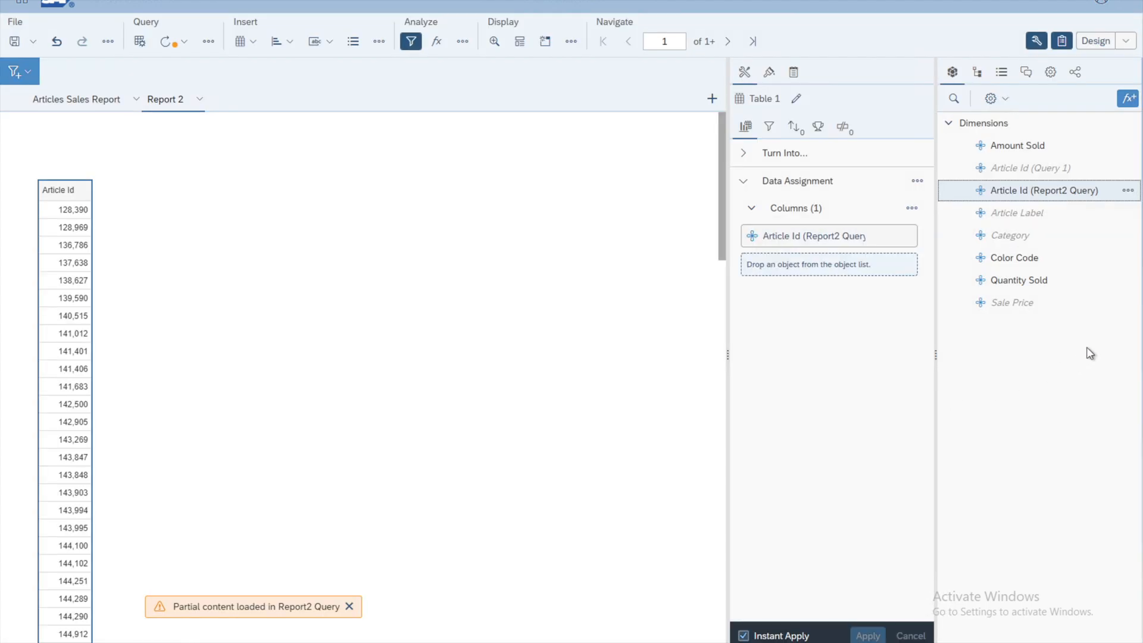
pyautogui.click(1008, 261)
pyautogui.moveTo(1009, 261); pyautogui.dragTo(856, 262)
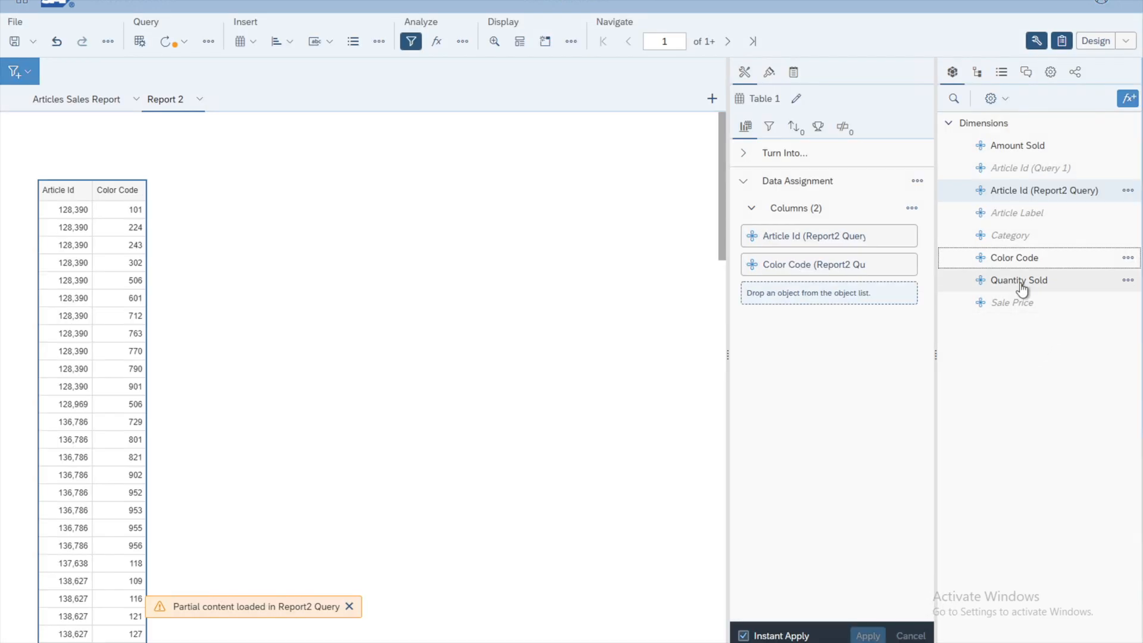
pyautogui.moveTo(1022, 289); pyautogui.dragTo(1020, 371)
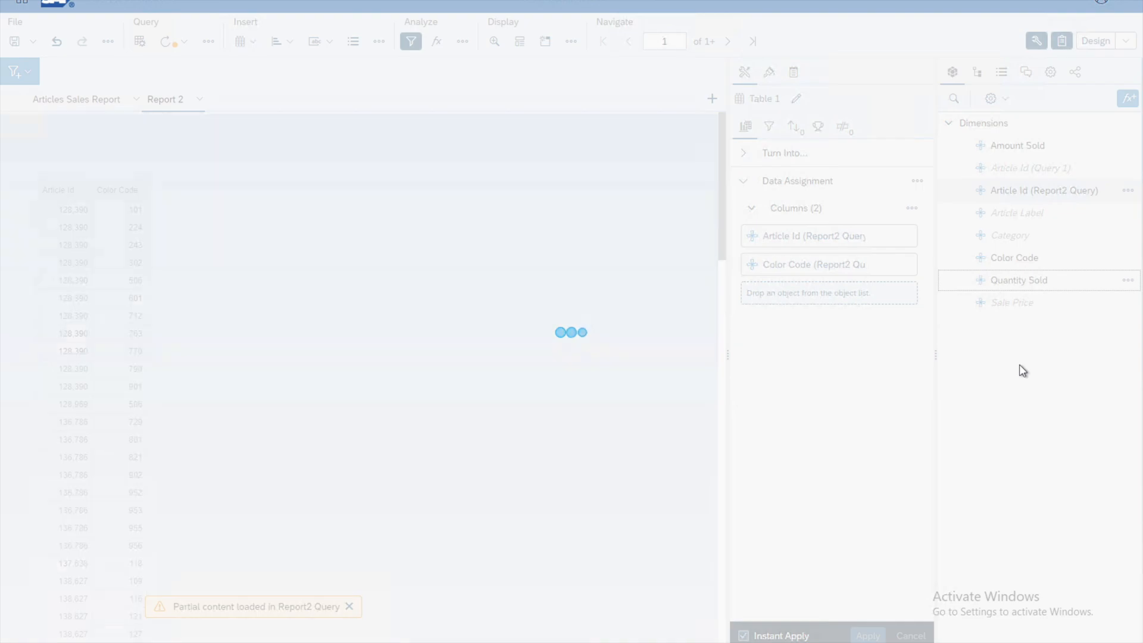
pyautogui.click(1027, 148)
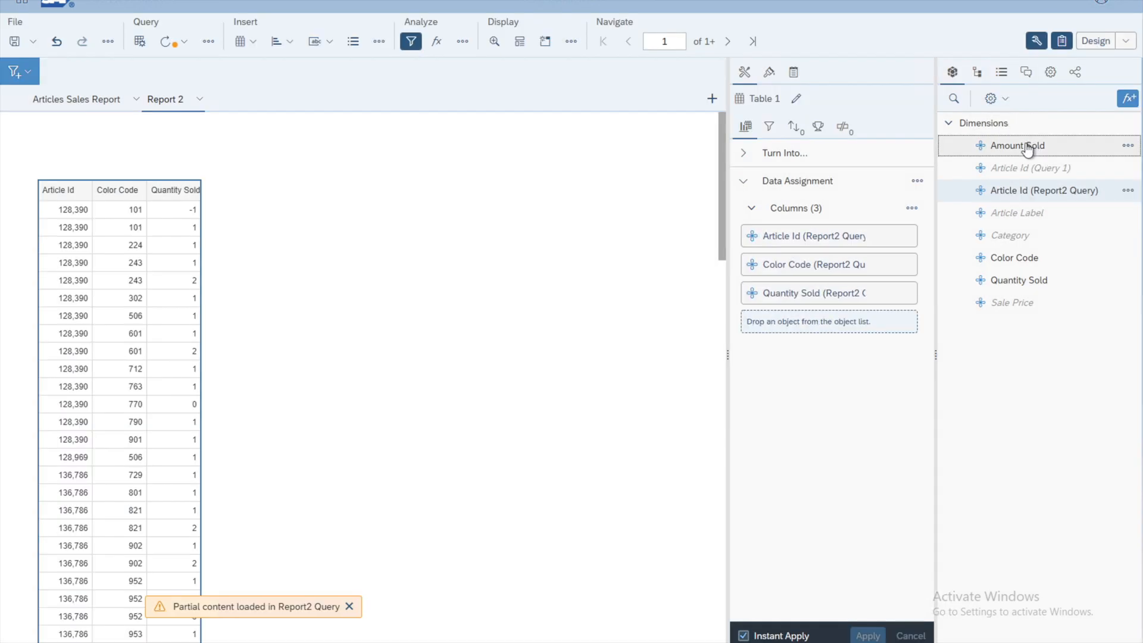
pyautogui.moveTo(1027, 148); pyautogui.dragTo(831, 329)
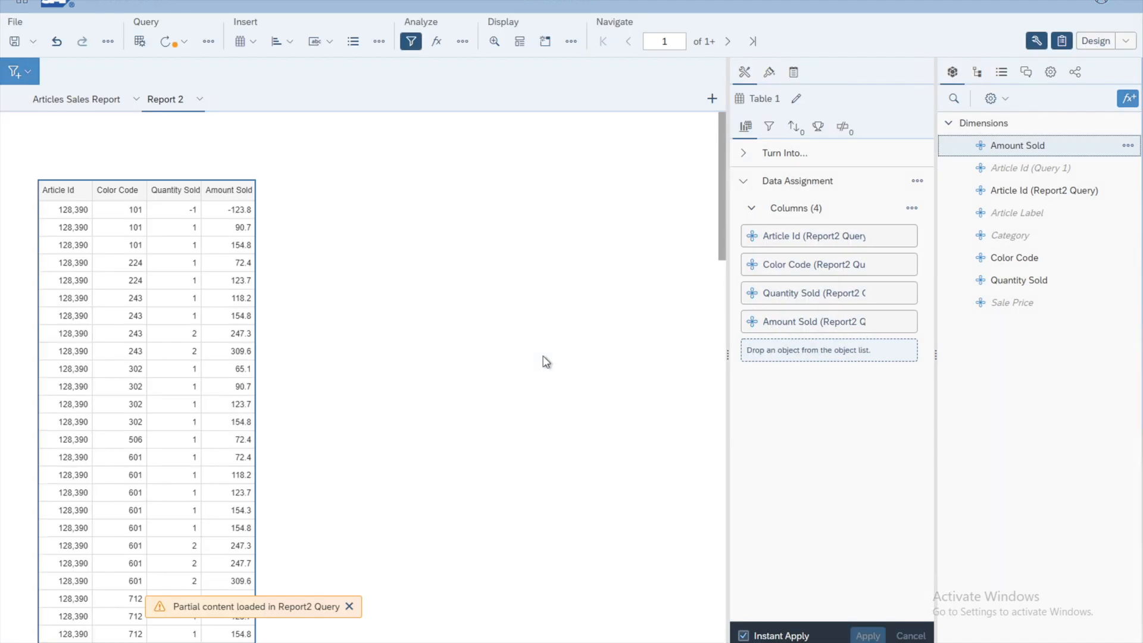
pyautogui.click(443, 247)
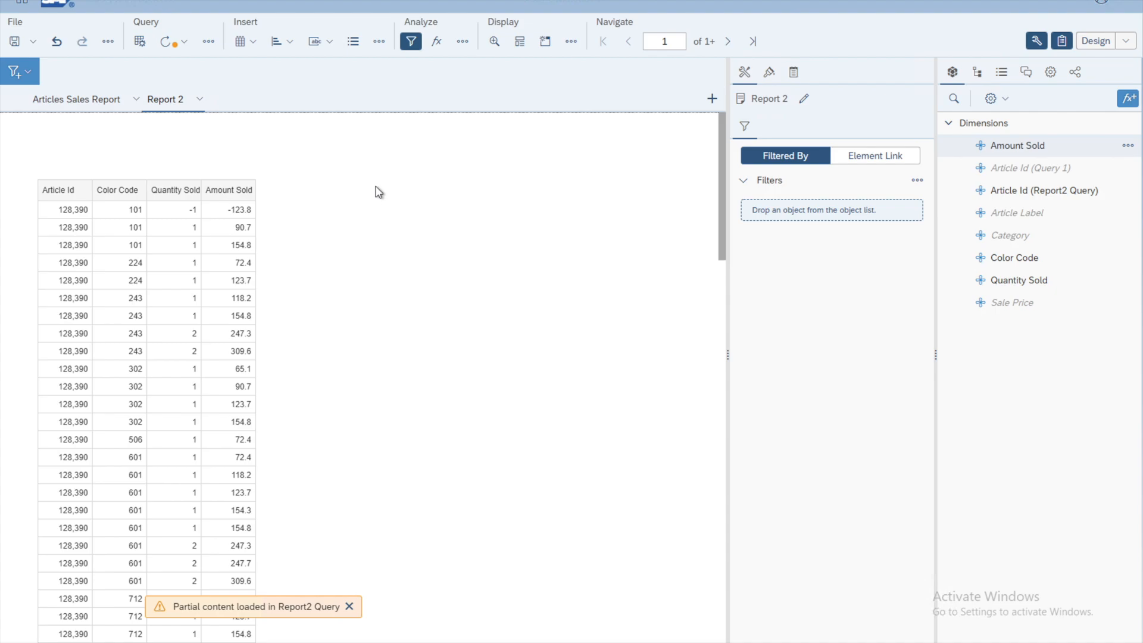
# Step: Add a third report to the document and insert an empty vertical table near the upper-left corner of its page
pyautogui.click(716, 99)
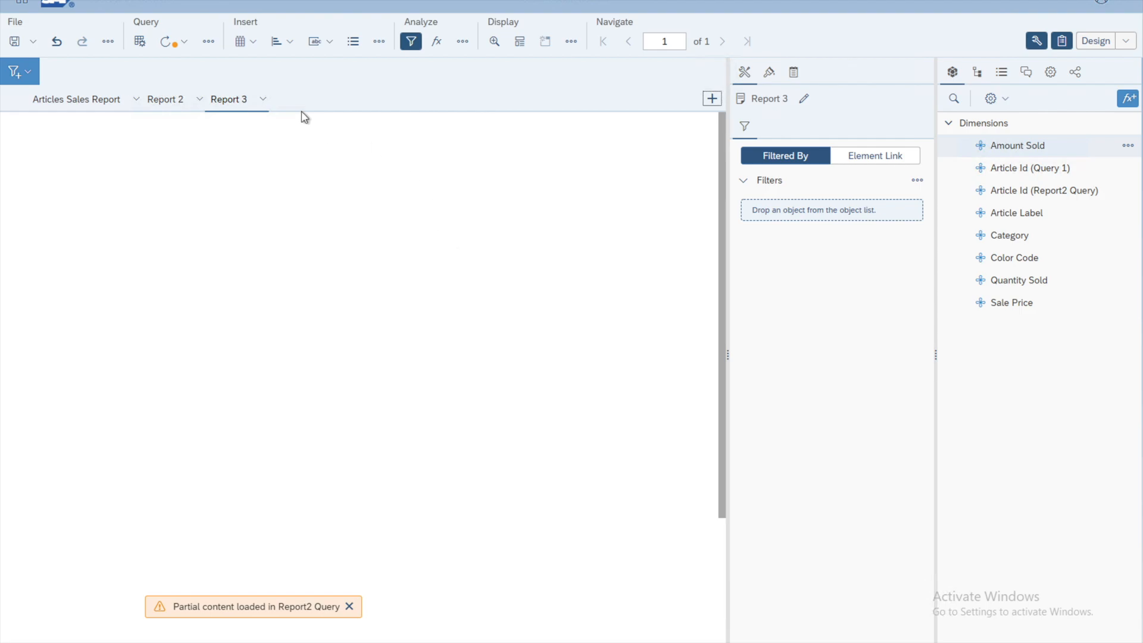
pyautogui.click(253, 44)
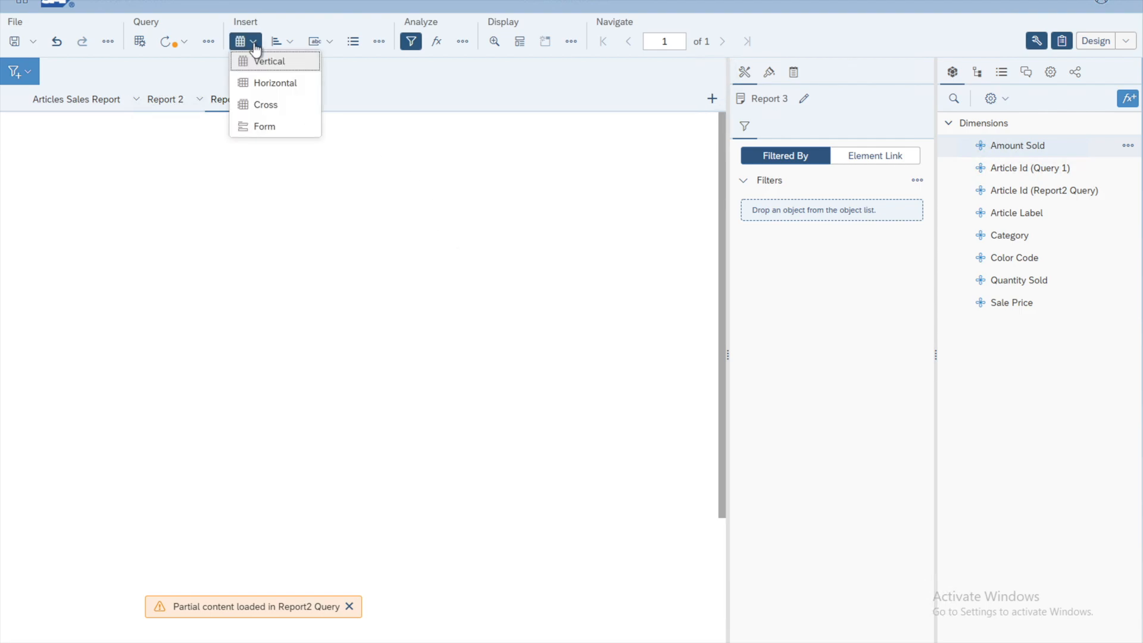
pyautogui.click(262, 64)
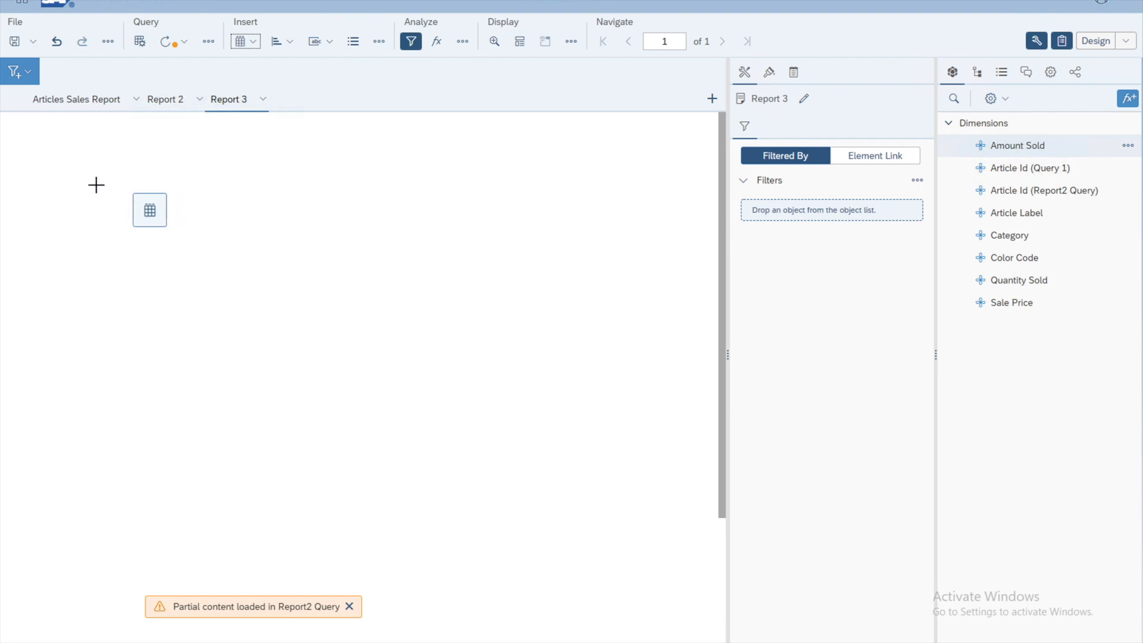
pyautogui.click(40, 174)
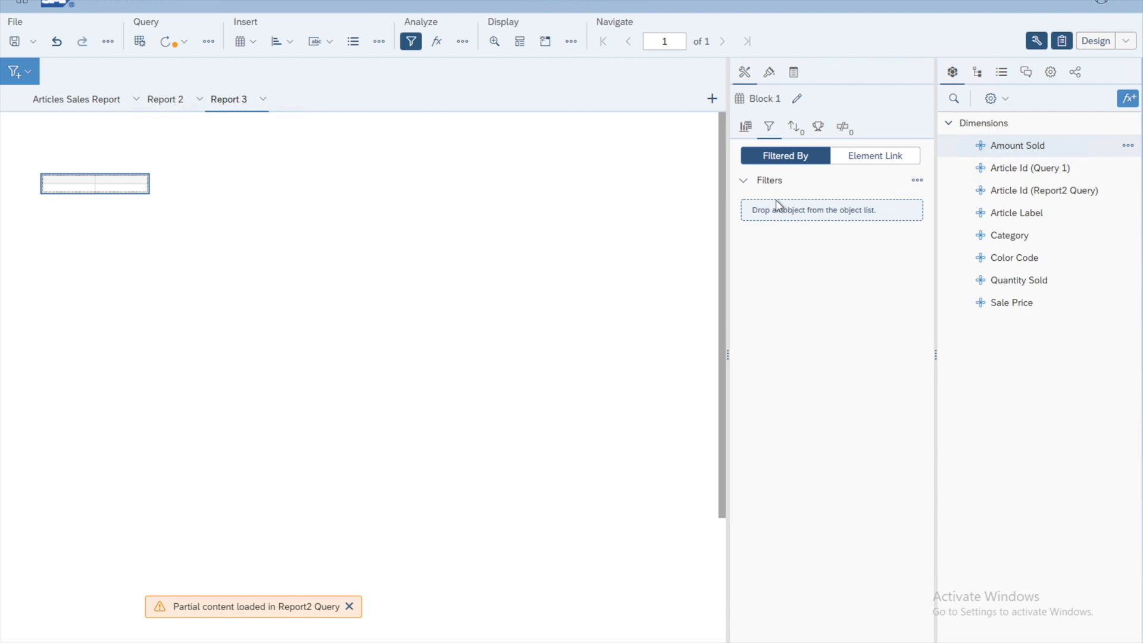
pyautogui.click(746, 127)
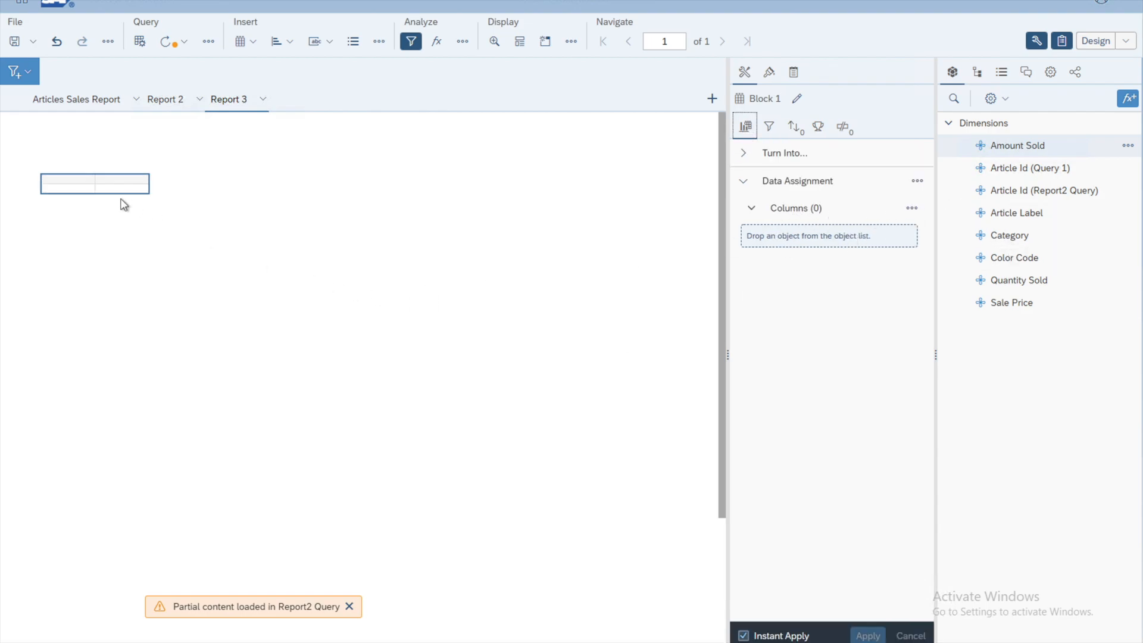
pyautogui.click(316, 247)
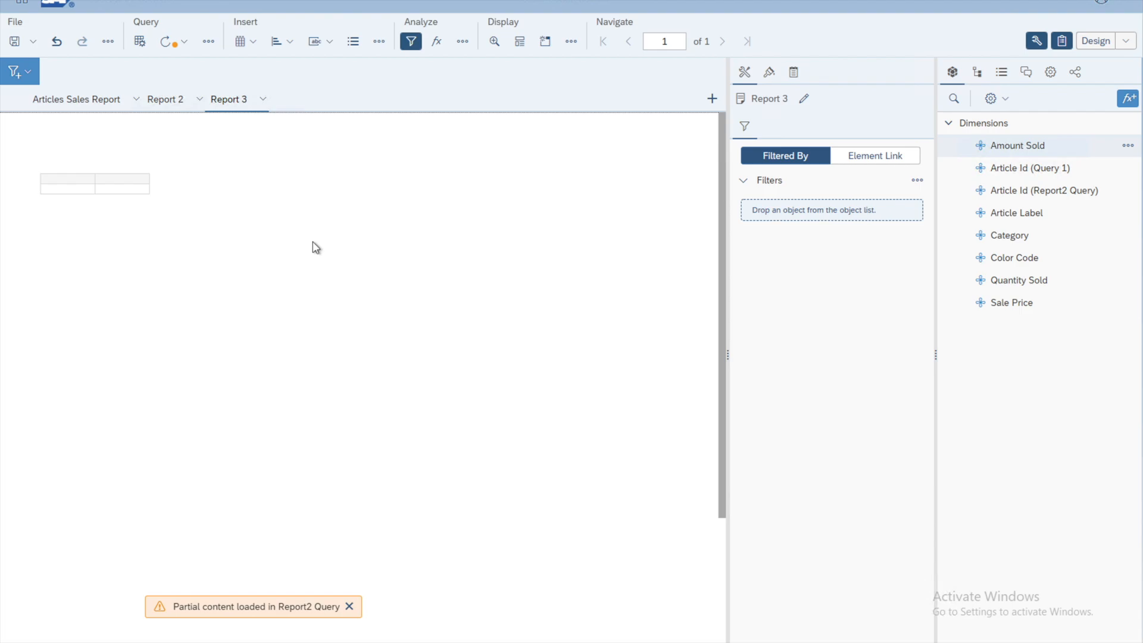
# Step: Review the list of open documents, Report 2 and the Articles Sales Report
pyautogui.click(612, 3)
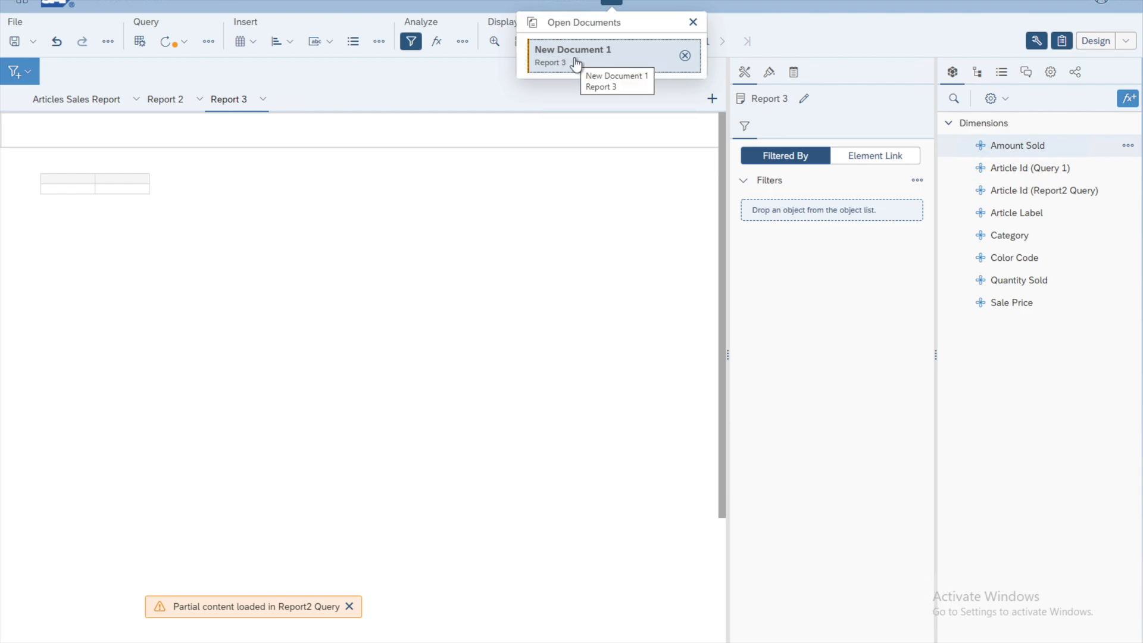
pyautogui.click(170, 100)
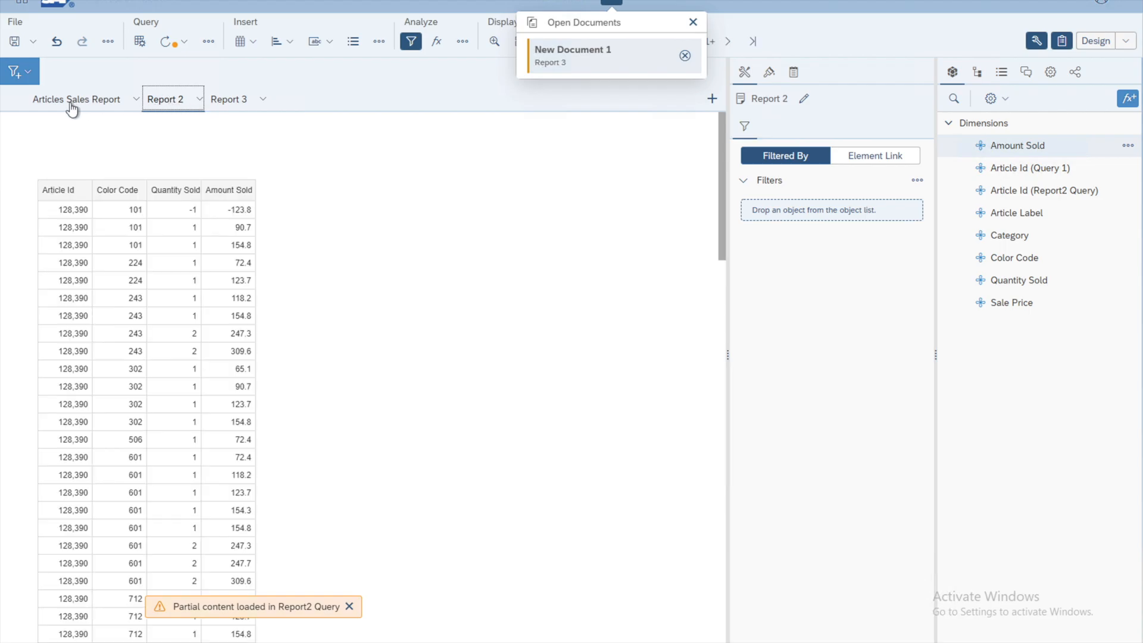
pyautogui.click(71, 101)
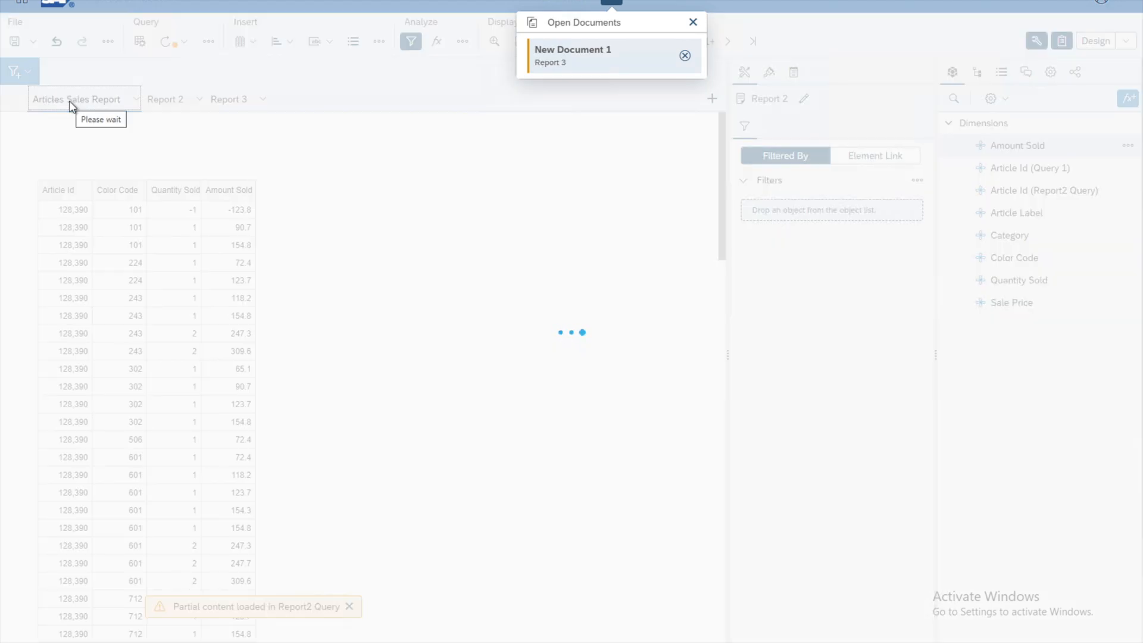